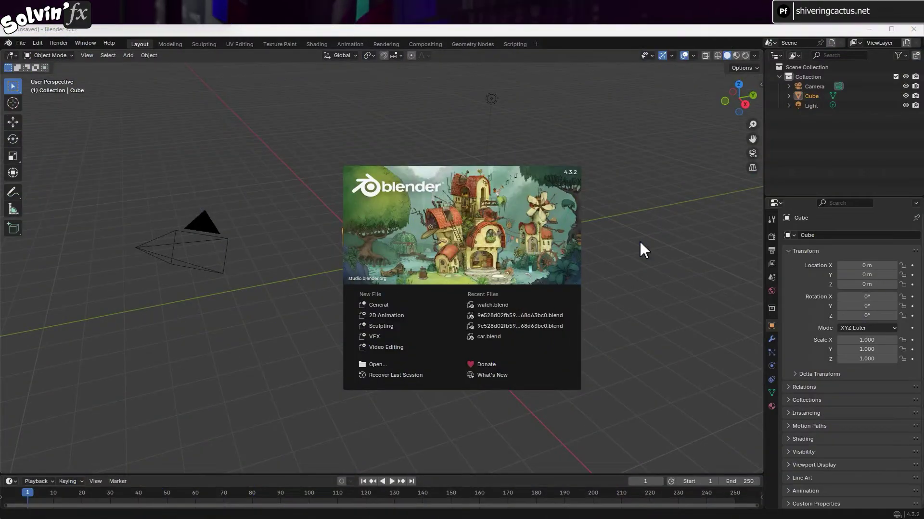
# Step: Delete Blender's default camera, cube and light
pyautogui.press('Delete')
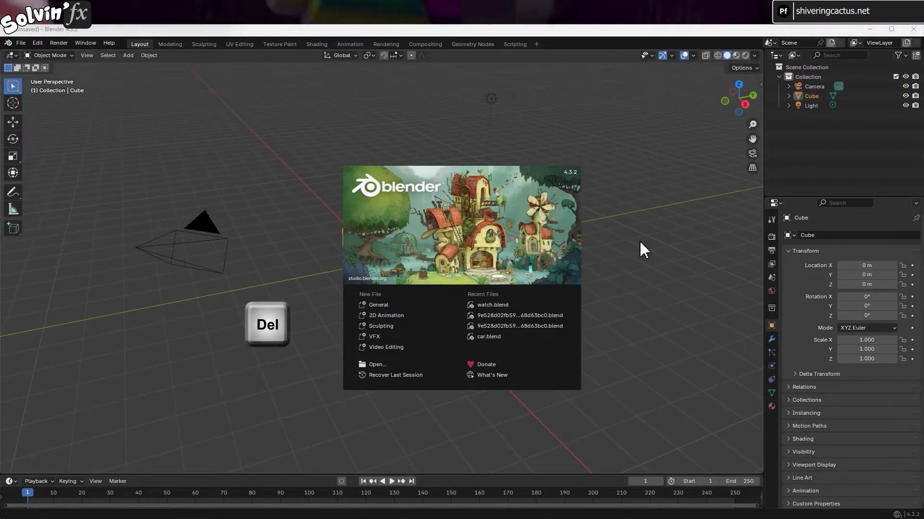
pyautogui.click(169, 128)
pyautogui.moveTo(89, 126); pyautogui.dragTo(646, 387)
pyautogui.press('Delete')
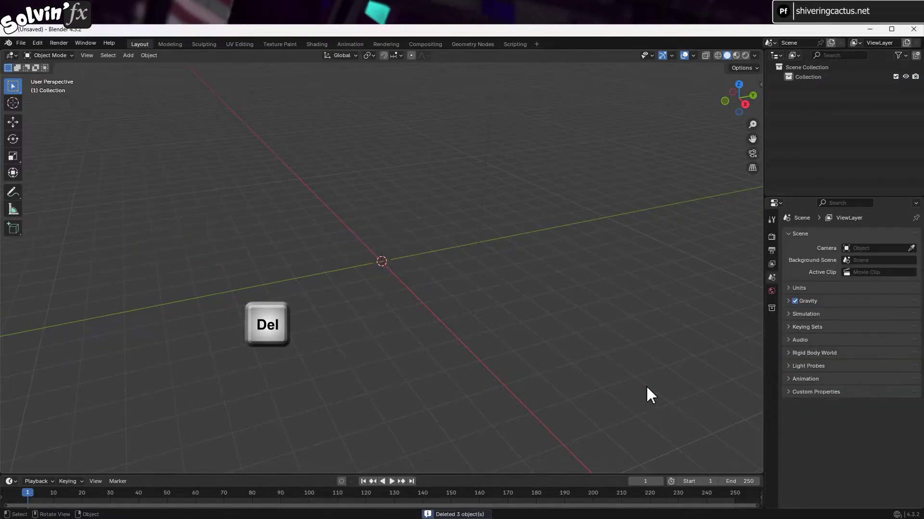
# Step: Import apple_watch_ultra_2.glb as a glTF 2.0 model
pyautogui.click(21, 42)
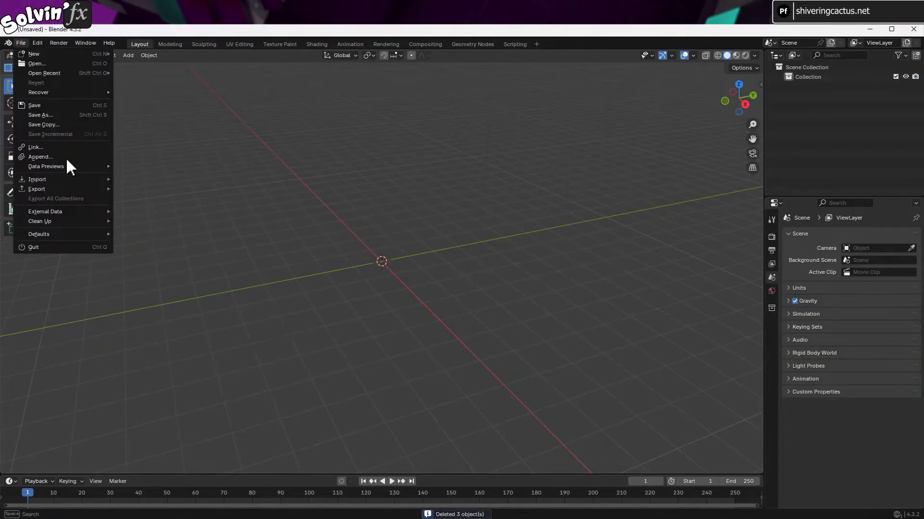
pyautogui.moveTo(68, 178)
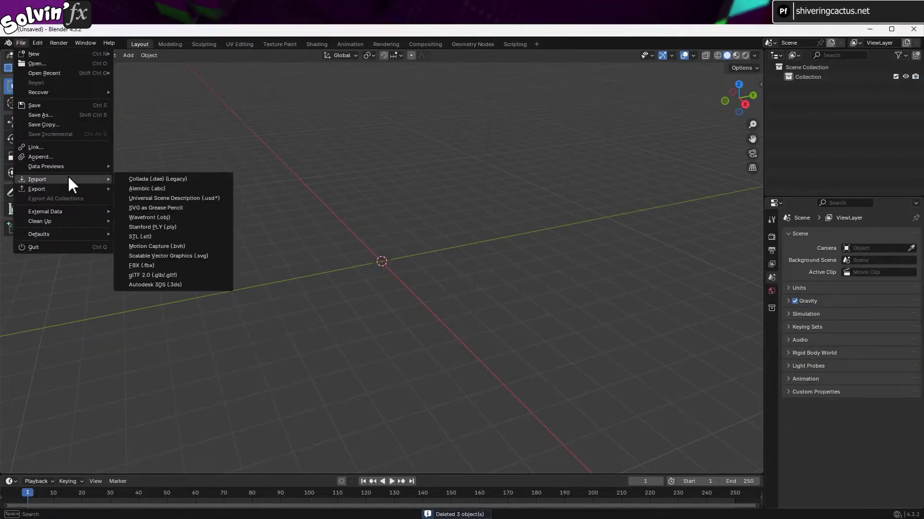
pyautogui.click(193, 276)
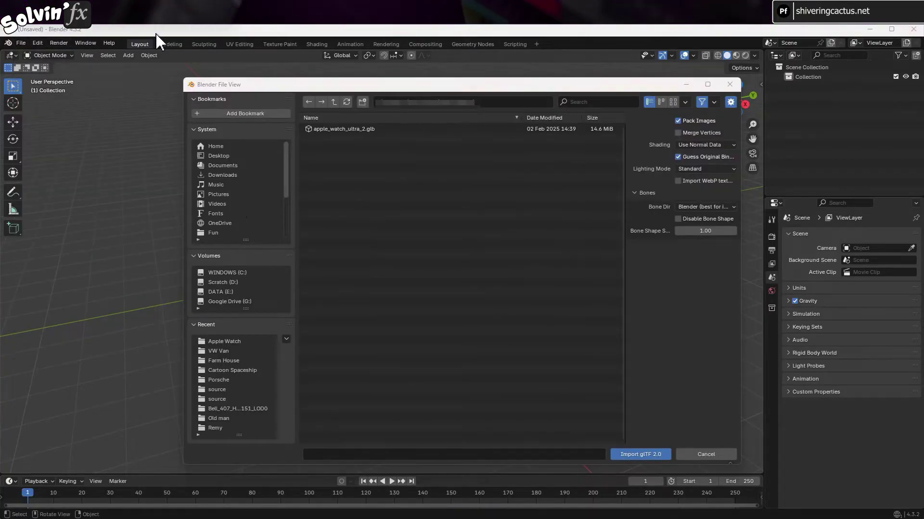
pyautogui.click(356, 130)
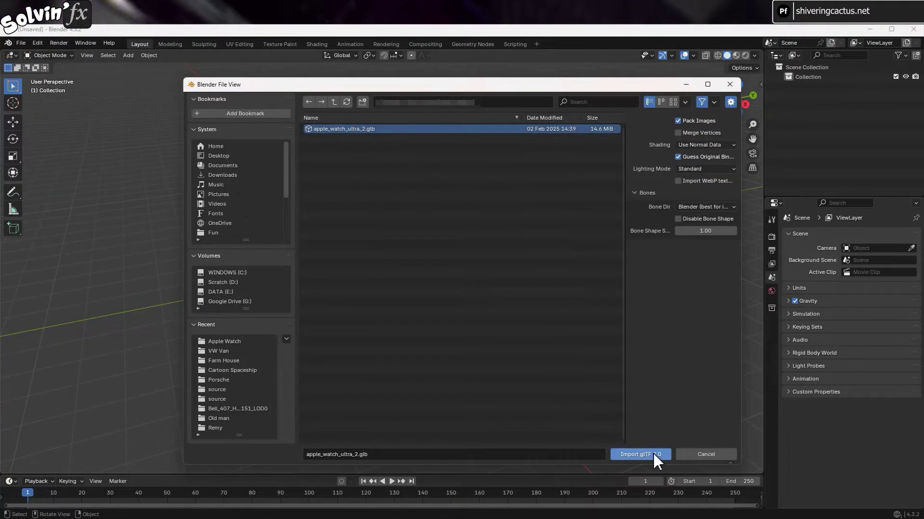
pyautogui.click(666, 455)
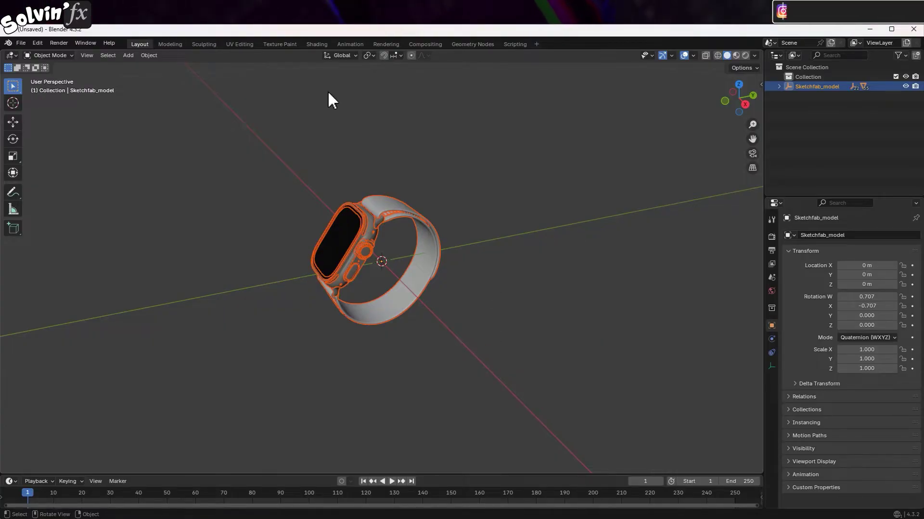
# Step: In the Shading workspace, expand the Sketchfab_model hierarchy and select the watch mesh's material
pyautogui.click(315, 44)
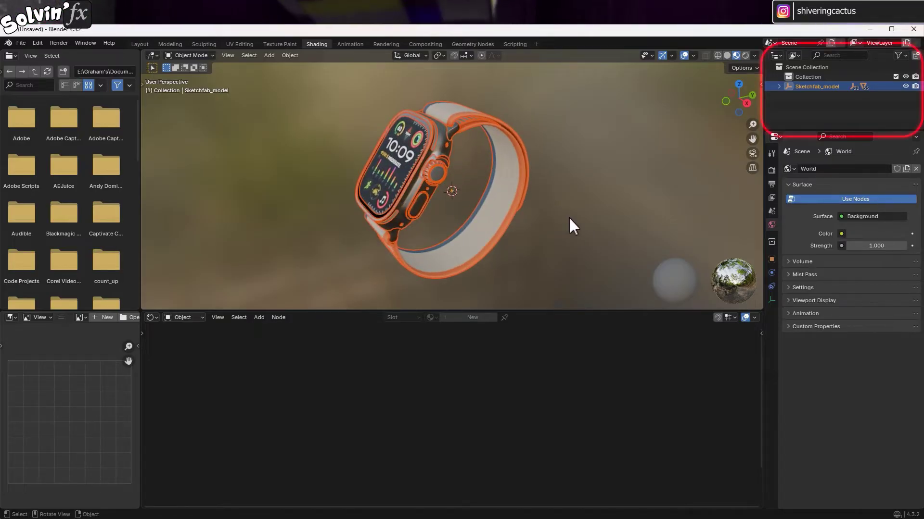
pyautogui.moveTo(794, 136); pyautogui.dragTo(794, 226)
pyautogui.click(779, 87)
pyautogui.moveTo(788, 97); pyautogui.dragTo(858, 192)
pyautogui.click(874, 172)
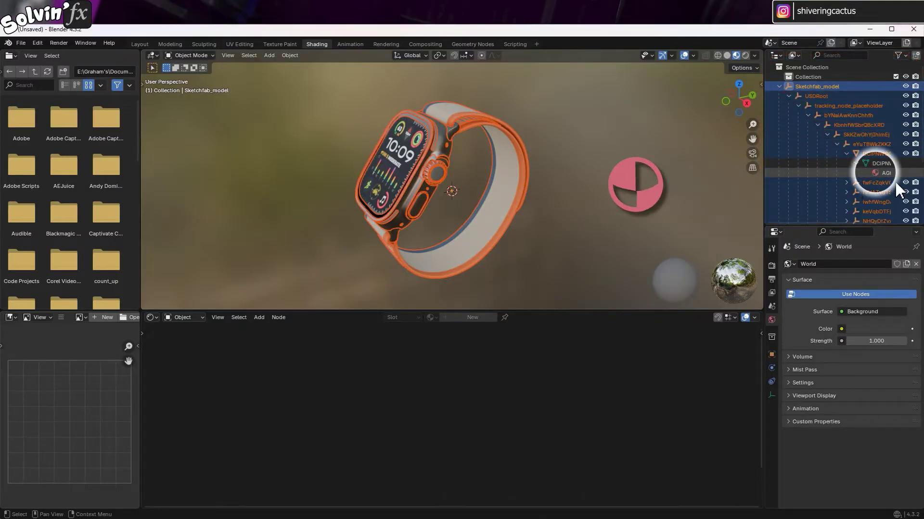
pyautogui.click(876, 172)
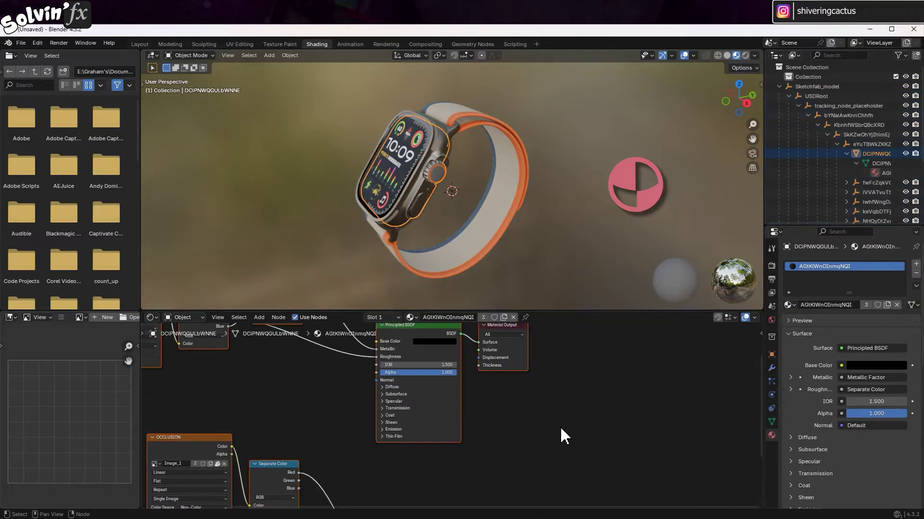
# Step: Enlarge the node editor and move Material Output well right of the Principled BSDF
pyautogui.moveTo(576, 313); pyautogui.dragTo(582, 264)
pyautogui.scroll(2, 593, 359)
pyautogui.scroll(1, 593, 359)
pyautogui.moveTo(610, 337); pyautogui.dragTo(542, 375)
pyautogui.moveTo(476, 315); pyautogui.dragTo(532, 321)
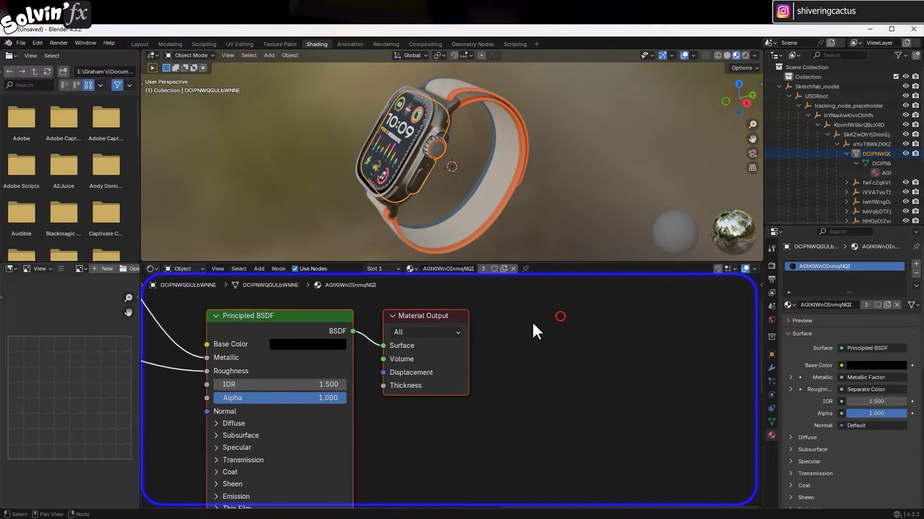
pyautogui.moveTo(438, 317); pyautogui.dragTo(686, 313)
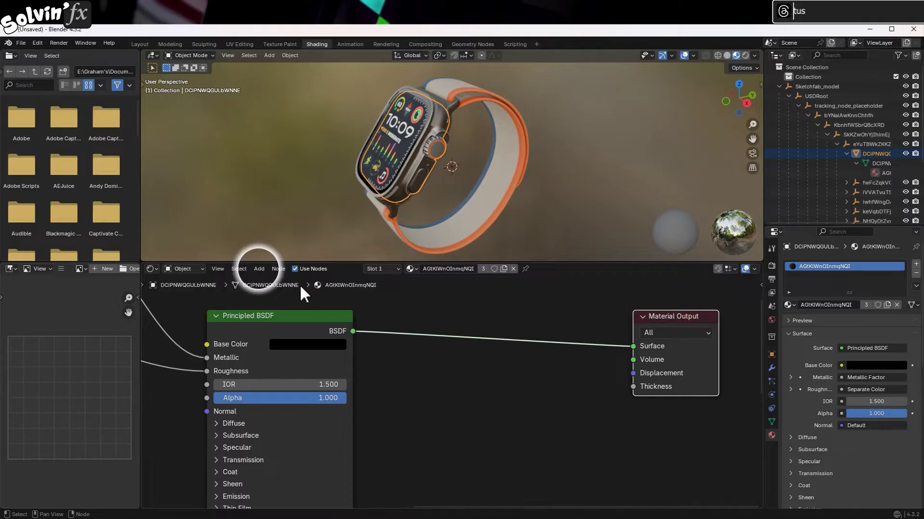
# Step: Add a fully black RGB node and connect its Color to the Material Output Surface
pyautogui.click(259, 270)
pyautogui.moveTo(294, 279)
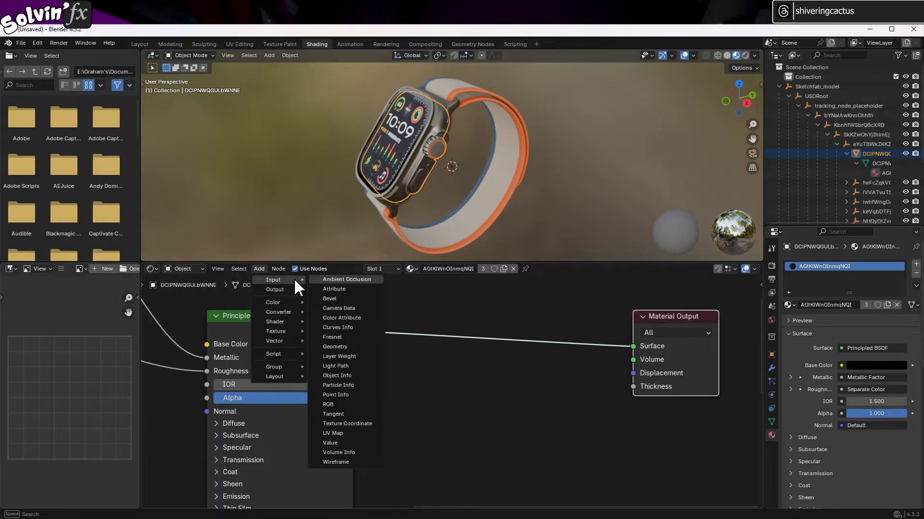
pyautogui.click(368, 397)
pyautogui.click(453, 306)
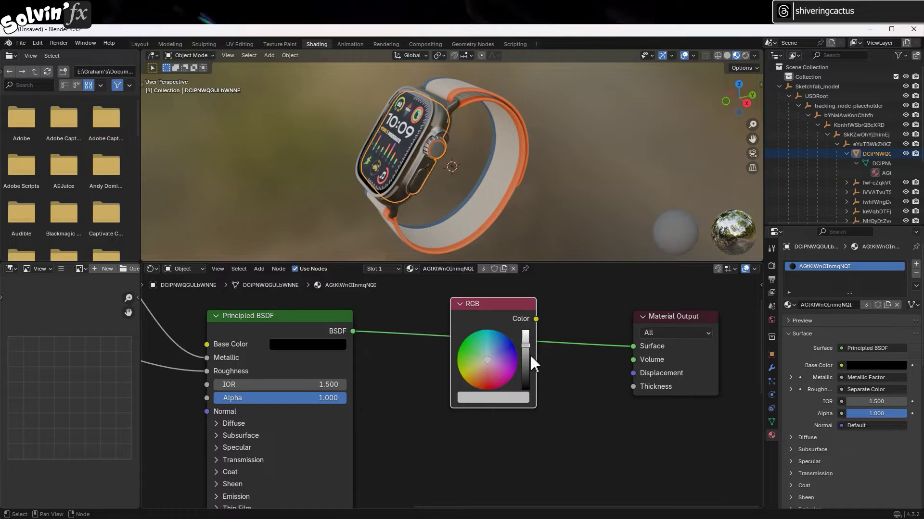
pyautogui.moveTo(525, 346); pyautogui.dragTo(529, 392)
pyautogui.moveTo(535, 319); pyautogui.dragTo(542, 327)
pyautogui.moveTo(631, 345); pyautogui.dragTo(631, 346)
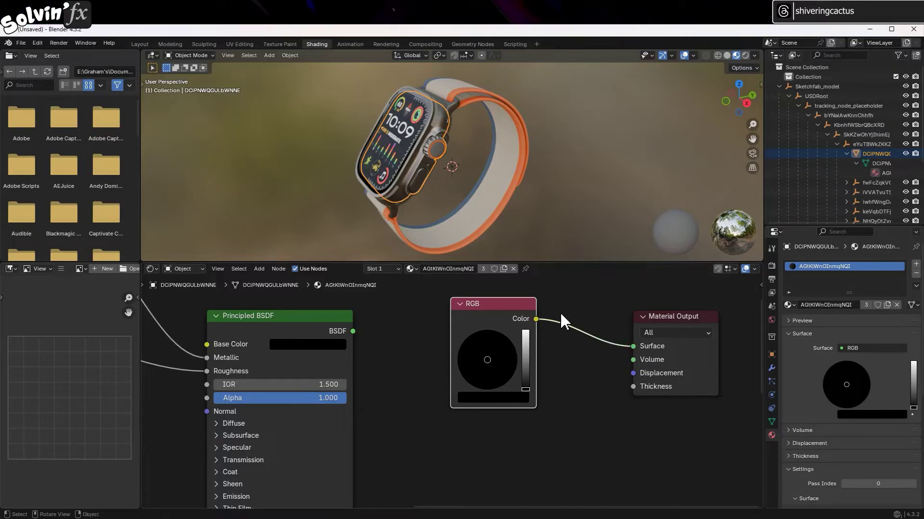
# Step: Rename the material to 'Pure Black'
pyautogui.press('space')
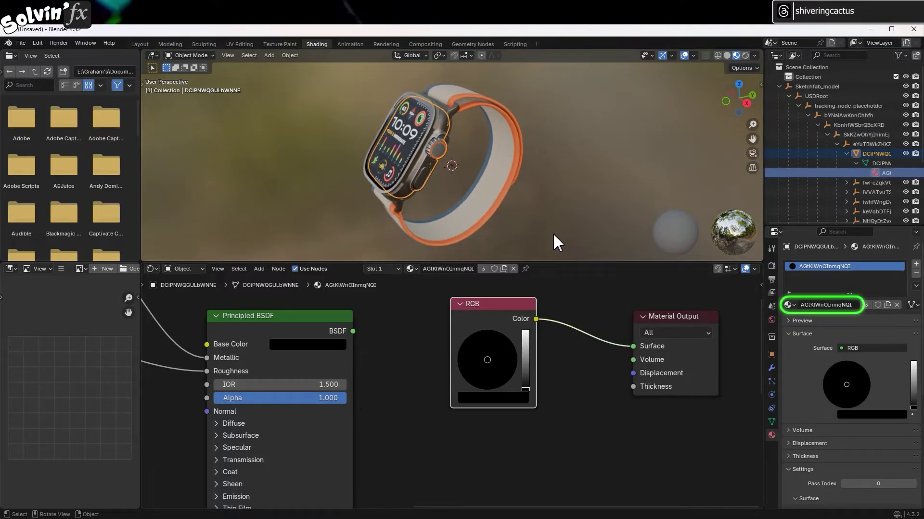
pyautogui.hotkey('ctrl', 'a')
pyautogui.write('Pure Black')
pyautogui.press('Return')
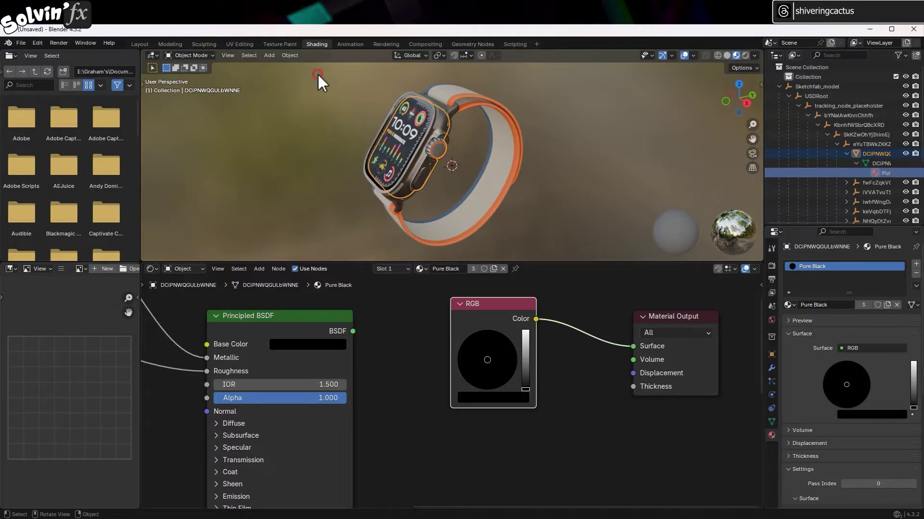
# Step: Link the Pure Black material to every selected watch part
pyautogui.moveTo(300, 70); pyautogui.dragTo(564, 248)
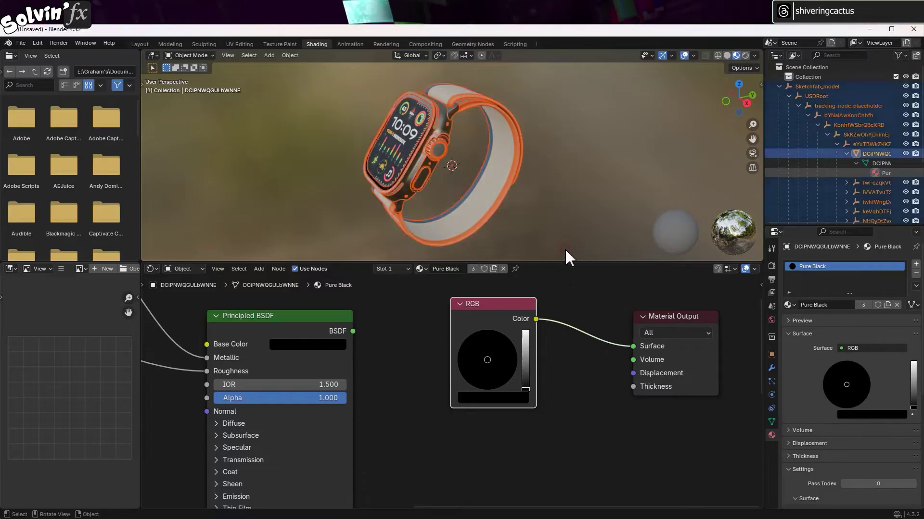
pyautogui.hotkey('ctrl', 'l')
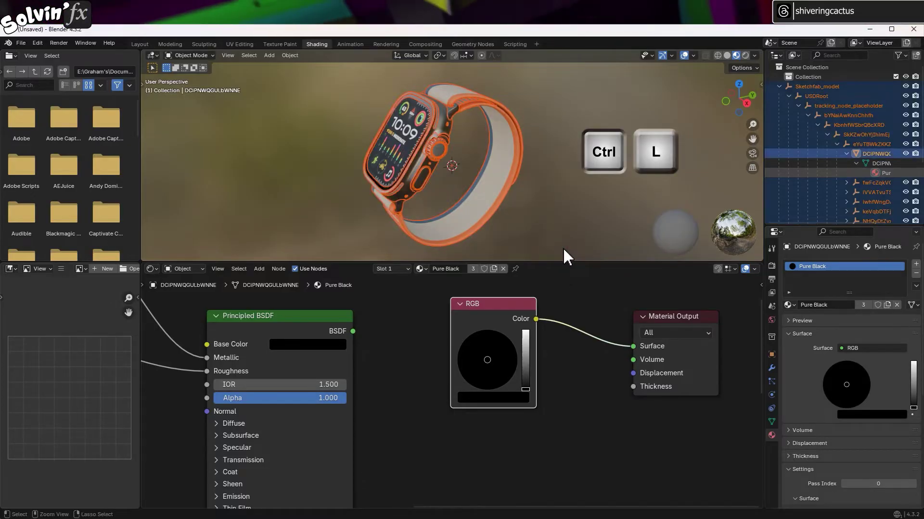
pyautogui.hotkey('ctrl', 'l')
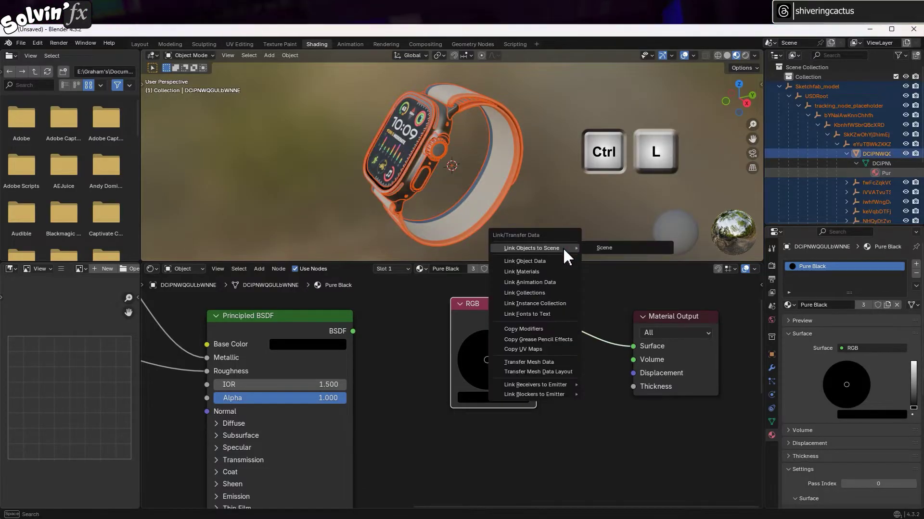
pyautogui.click(555, 272)
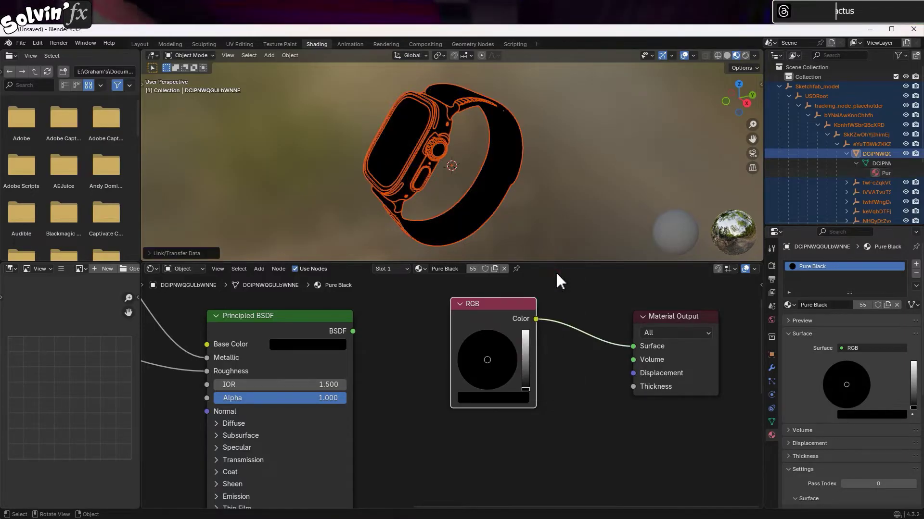
pyautogui.click(549, 218)
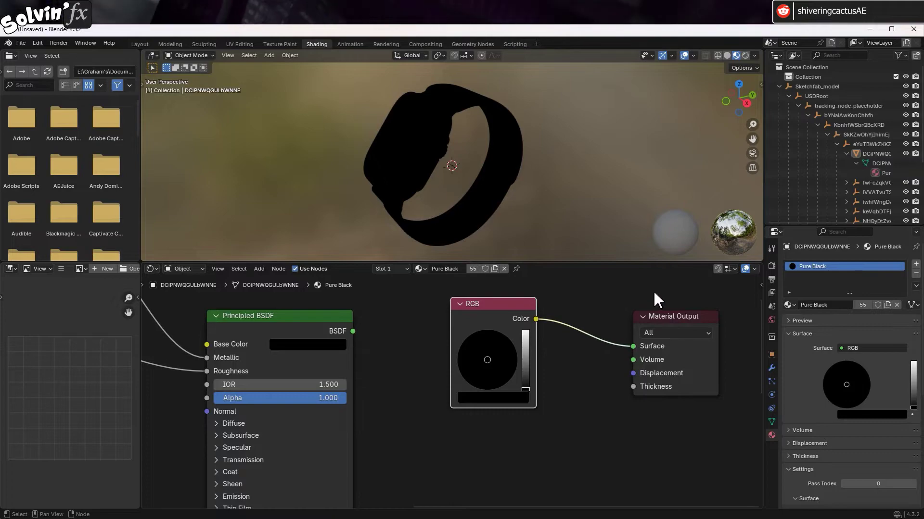
# Step: Give the watch screen its own material, named 'Pure White'
pyautogui.click(401, 129)
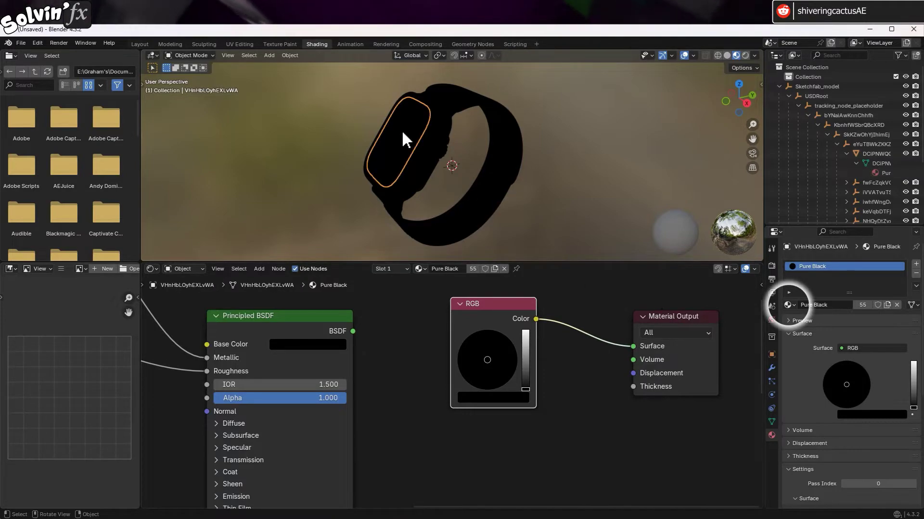
pyautogui.click(791, 305)
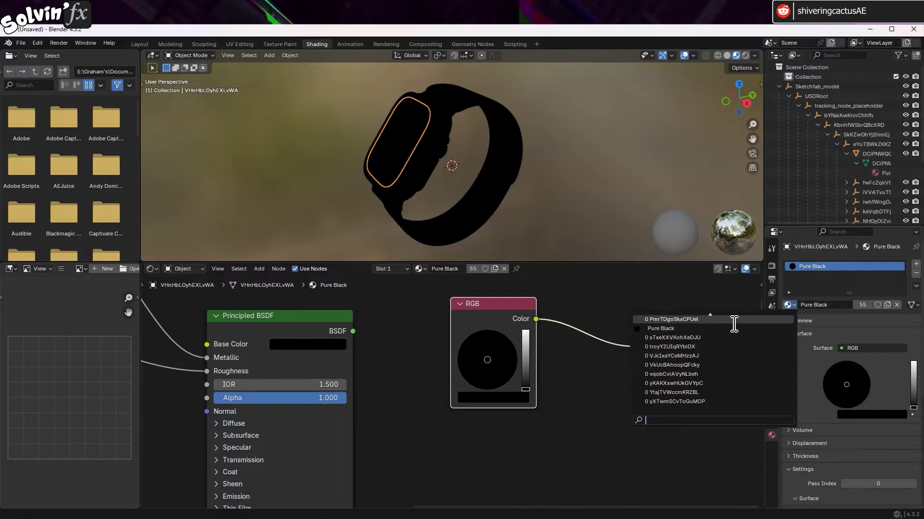
pyautogui.click(674, 320)
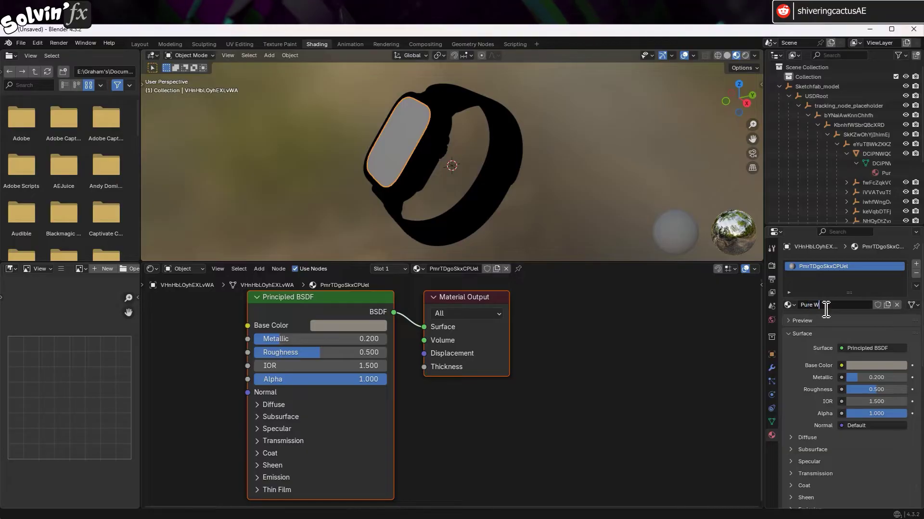
pyautogui.press('Return')
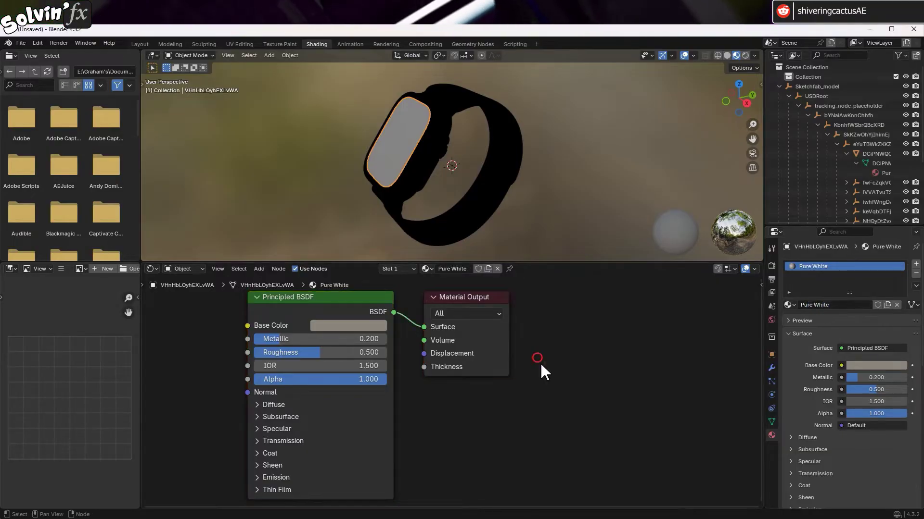
# Step: Add a fully white RGB node feeding the Pure White material's Surface
pyautogui.moveTo(475, 316); pyautogui.dragTo(668, 339)
pyautogui.click(259, 269)
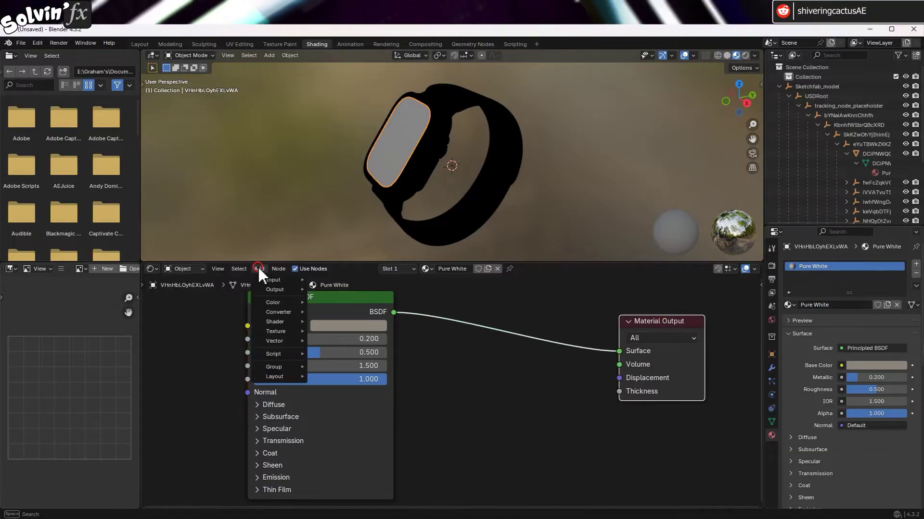
pyautogui.moveTo(267, 279)
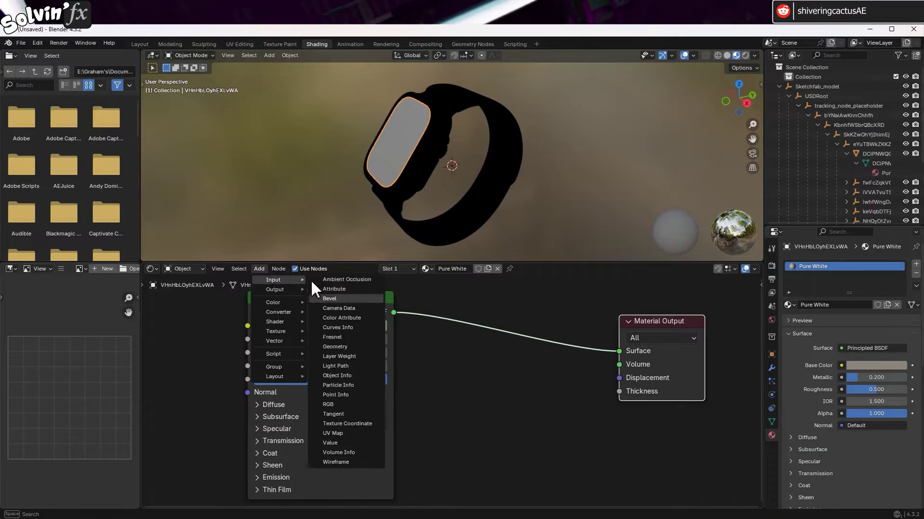
pyautogui.click(350, 407)
pyautogui.moveTo(546, 356); pyautogui.dragTo(574, 343)
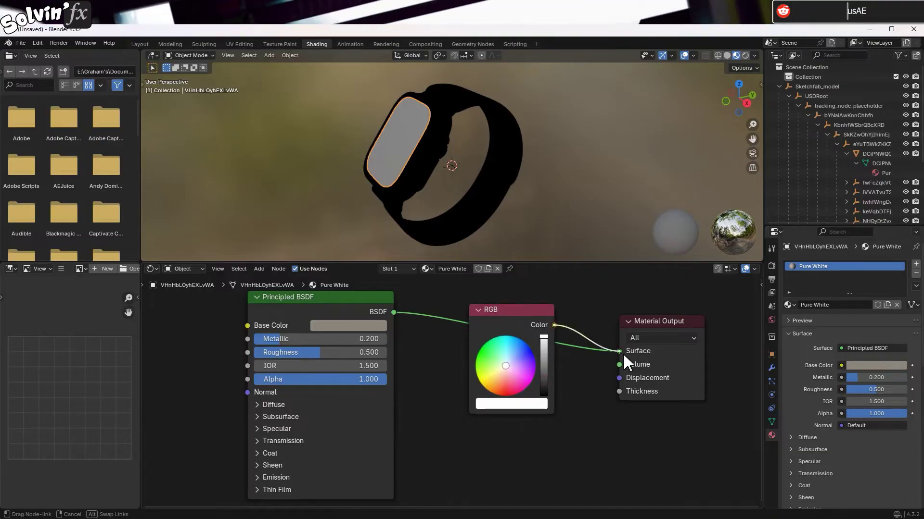
pyautogui.moveTo(624, 358); pyautogui.dragTo(621, 352)
pyautogui.click(582, 404)
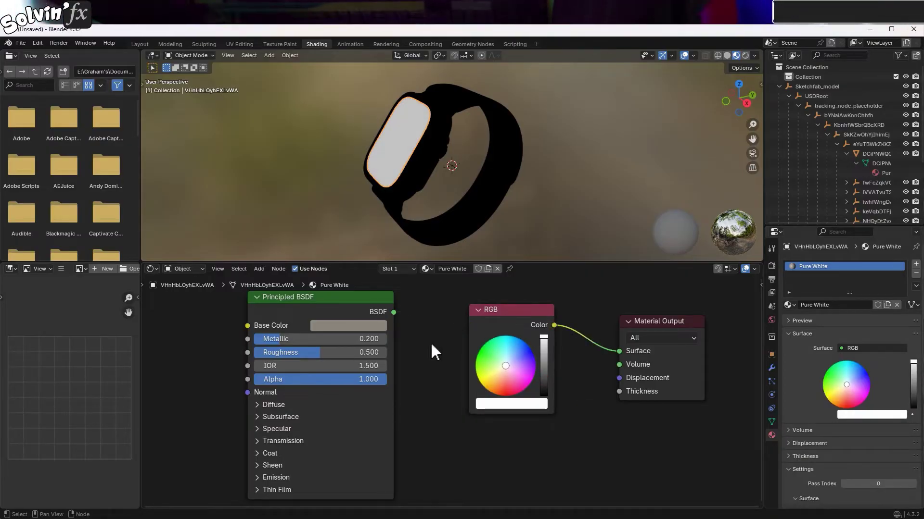
pyautogui.click(566, 223)
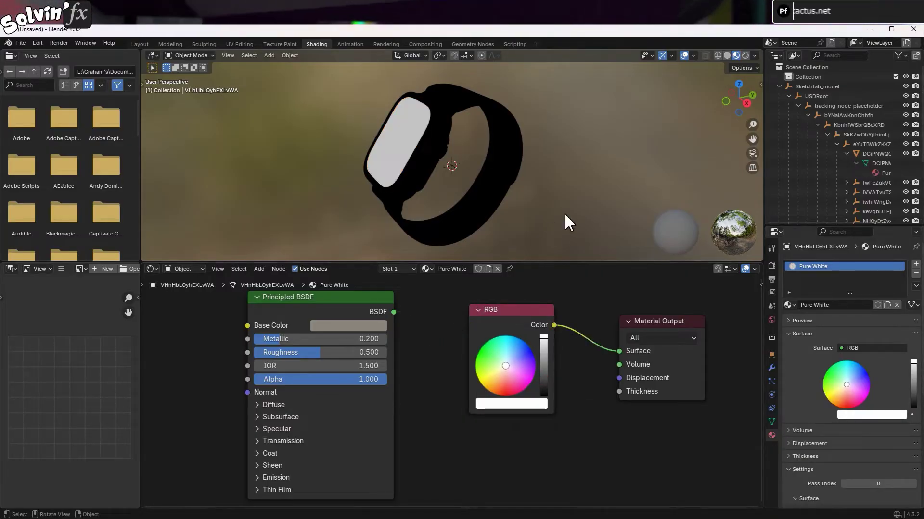
# Step: Export the watch as glTF Binary named 'apple_watch_ultra_2 sceen matte.glb'
pyautogui.click(21, 43)
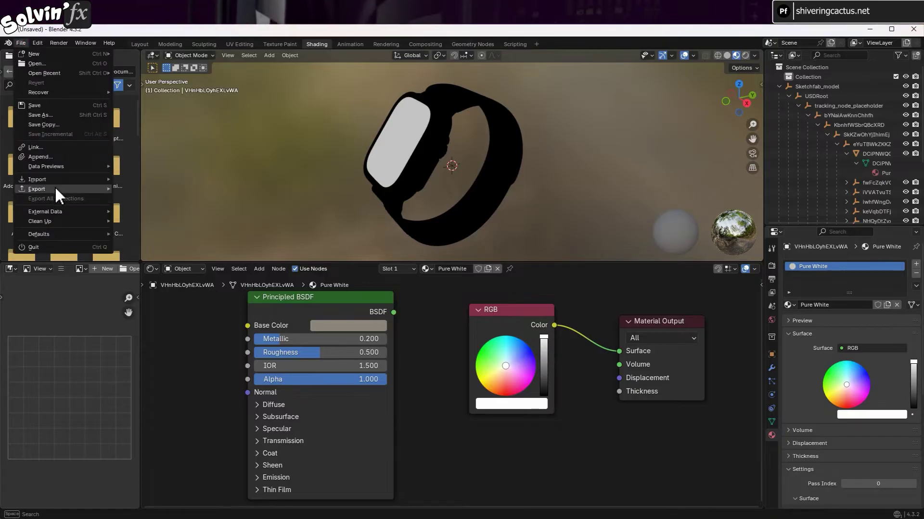
pyautogui.moveTo(56, 189)
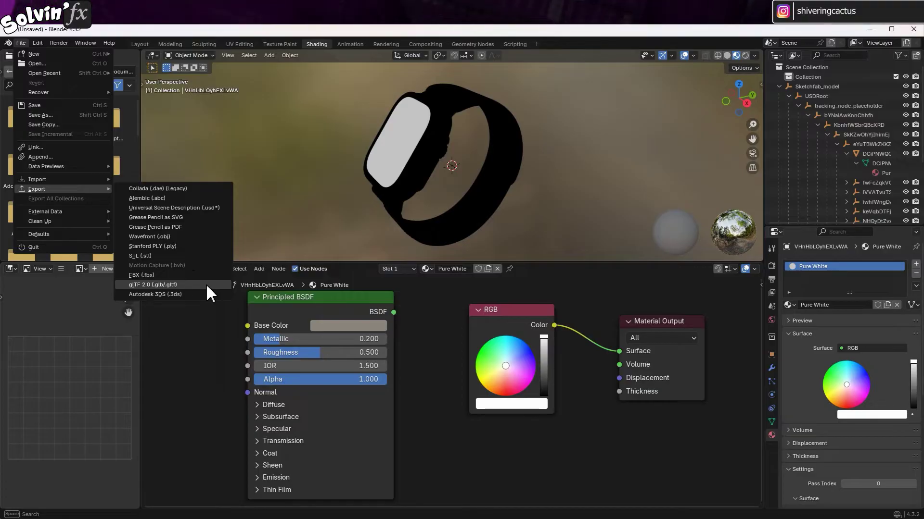
pyautogui.click(206, 284)
pyautogui.click(364, 129)
pyautogui.click(362, 454)
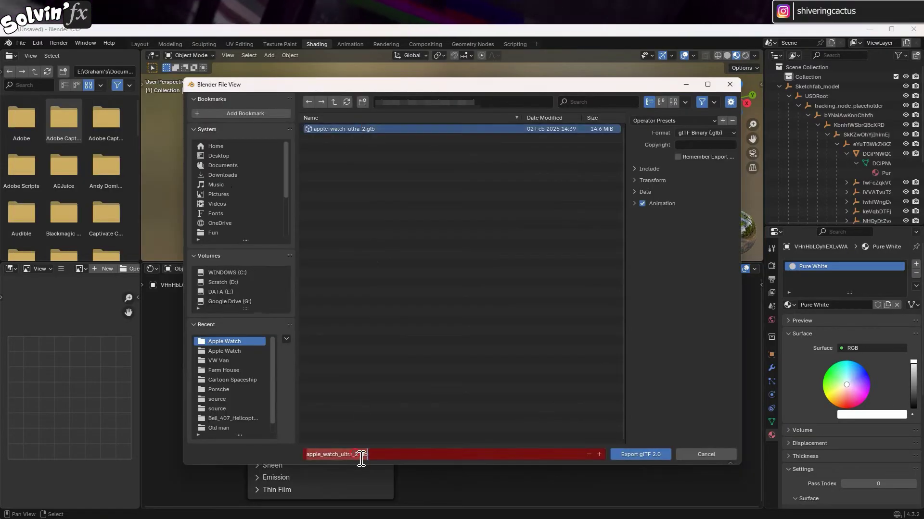
pyautogui.click(359, 456)
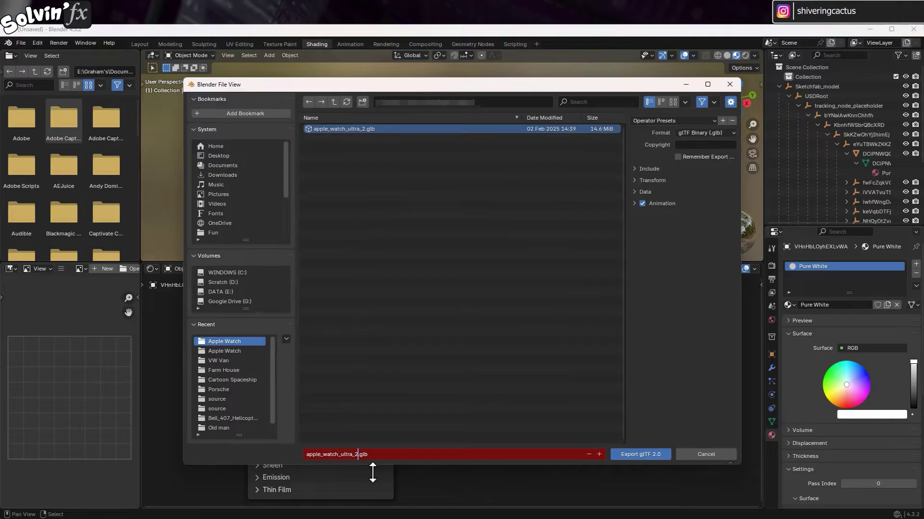
pyautogui.write('sceen matte')
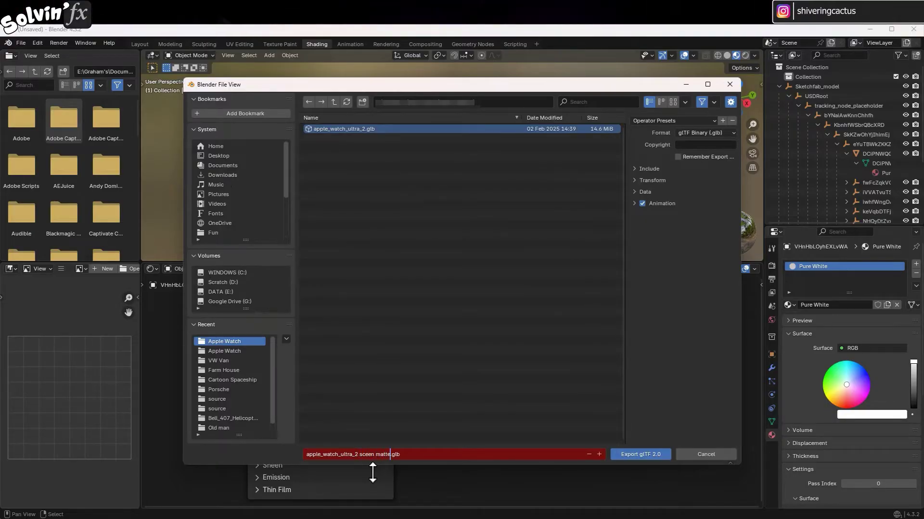
pyautogui.press('Return')
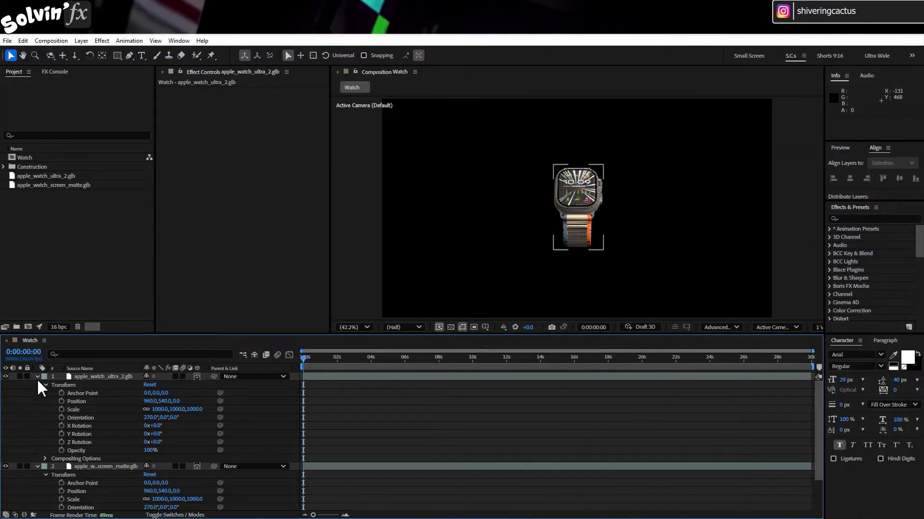
# Step: Collapse the layer properties and add a new Camera 1 layer to the Watch comp
pyautogui.click(38, 377)
pyautogui.click(37, 385)
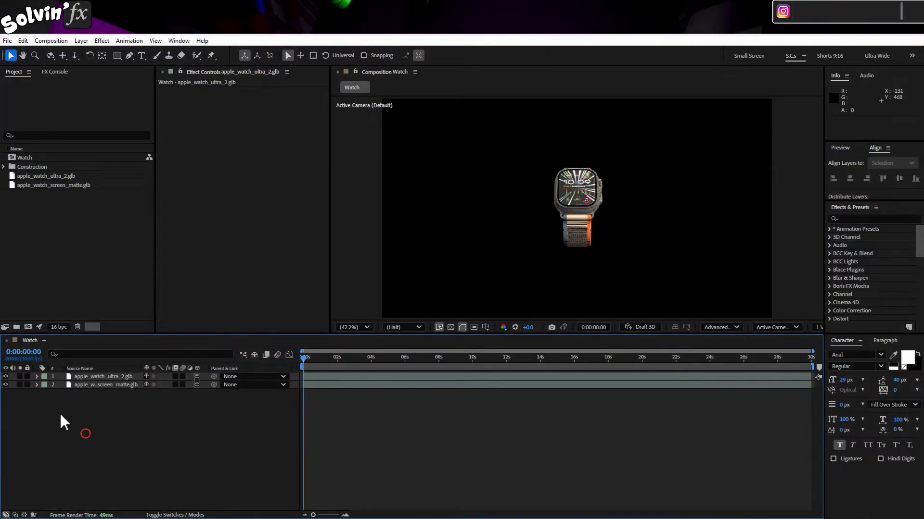
pyautogui.click(81, 41)
pyautogui.moveTo(94, 51)
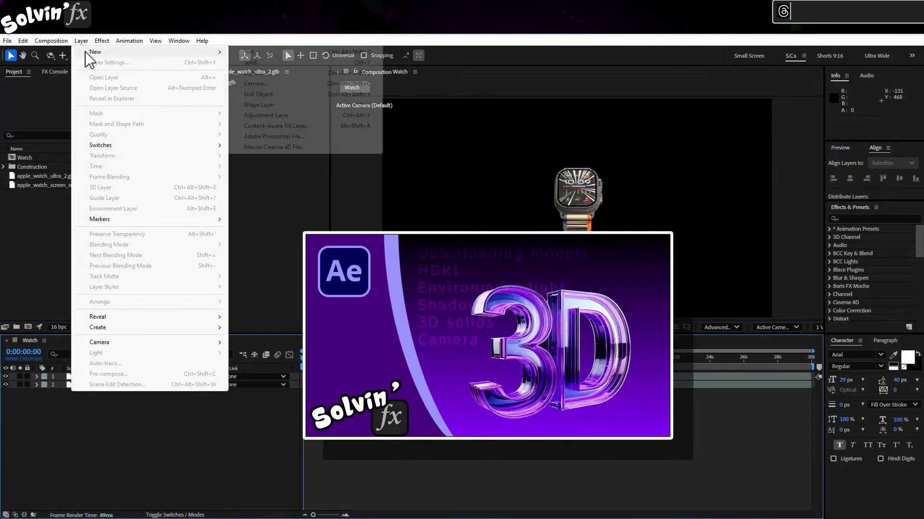
pyautogui.click(303, 83)
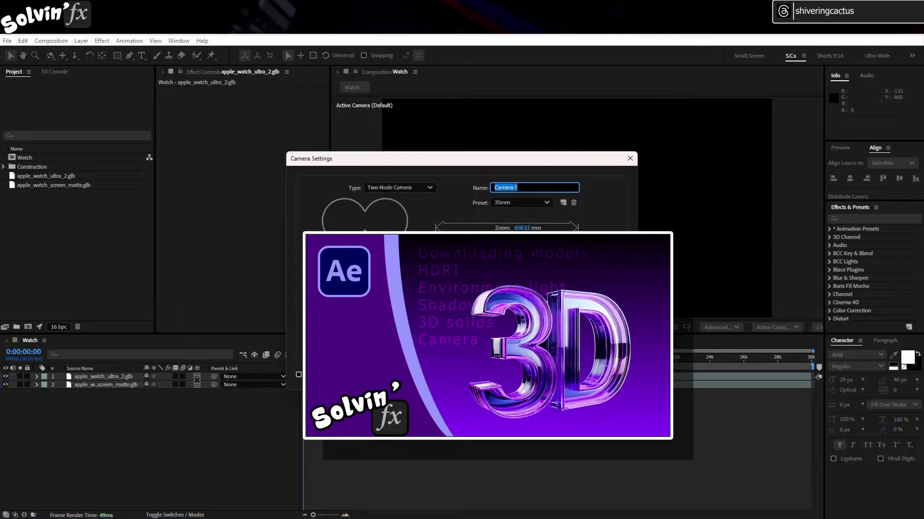
pyautogui.press('Return')
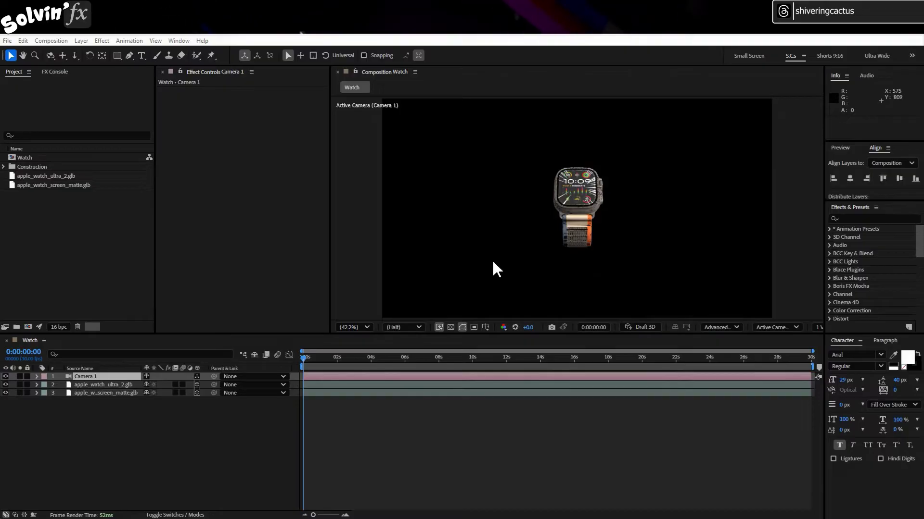
# Step: Hide the screen matte watch layer and view the comp at 100%
pyautogui.click(118, 393)
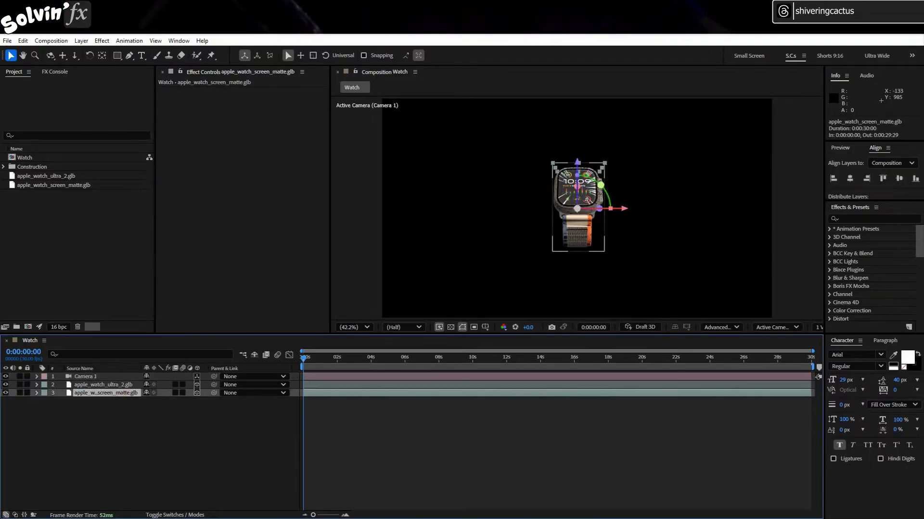
pyautogui.click(5, 393)
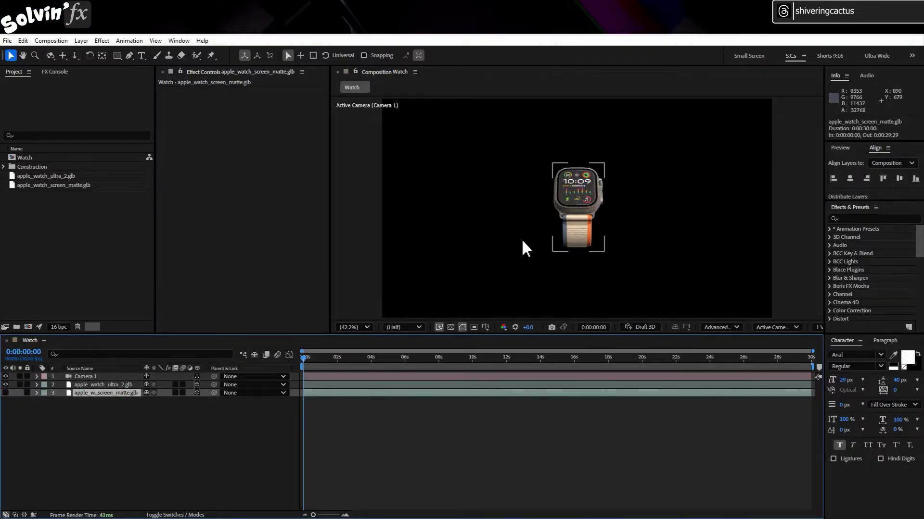
pyautogui.click(5, 393)
pyautogui.click(5, 393)
pyautogui.press('/')
# Step: Add a 3D null object named 'Controller' at the top of the layer stack
pyautogui.click(81, 40)
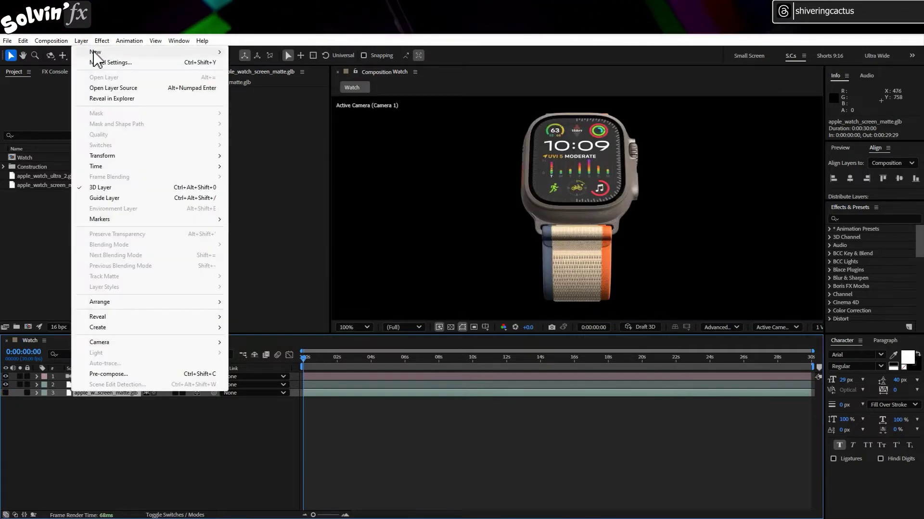
pyautogui.moveTo(96, 53)
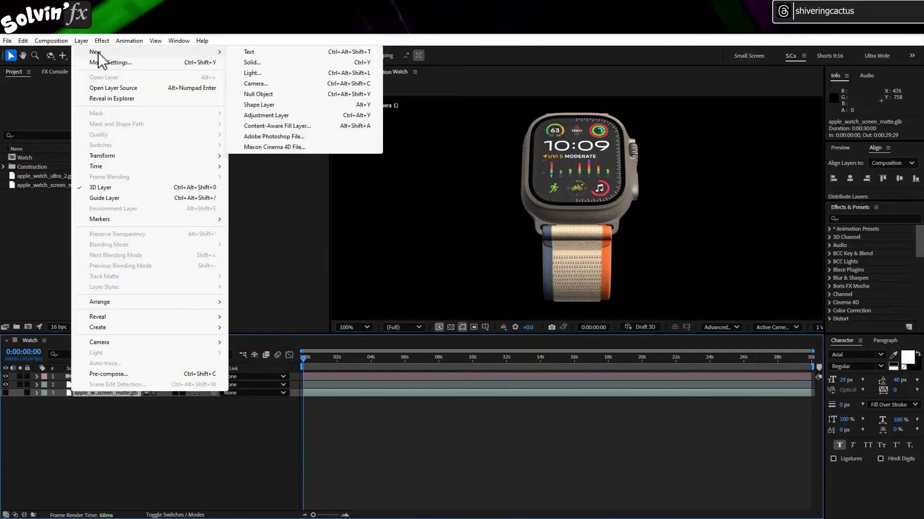
pyautogui.click(300, 93)
pyautogui.moveTo(91, 393); pyautogui.dragTo(93, 376)
pyautogui.press('Return')
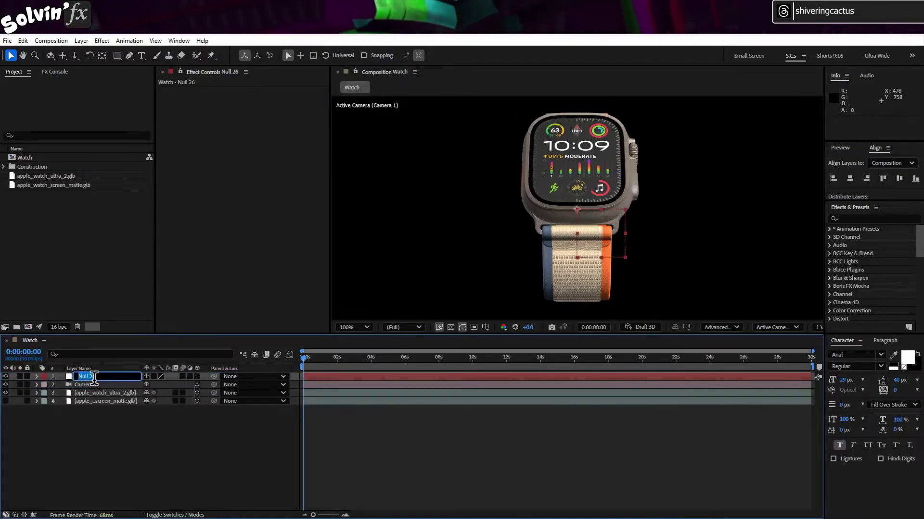
pyautogui.write('Controller')
pyautogui.press('Return')
pyautogui.click(197, 376)
# Step: Parent both .glb watch layers to the Controller null and test its rotation
pyautogui.click(191, 461)
pyautogui.click(211, 402)
pyautogui.moveTo(214, 393); pyautogui.dragTo(117, 378)
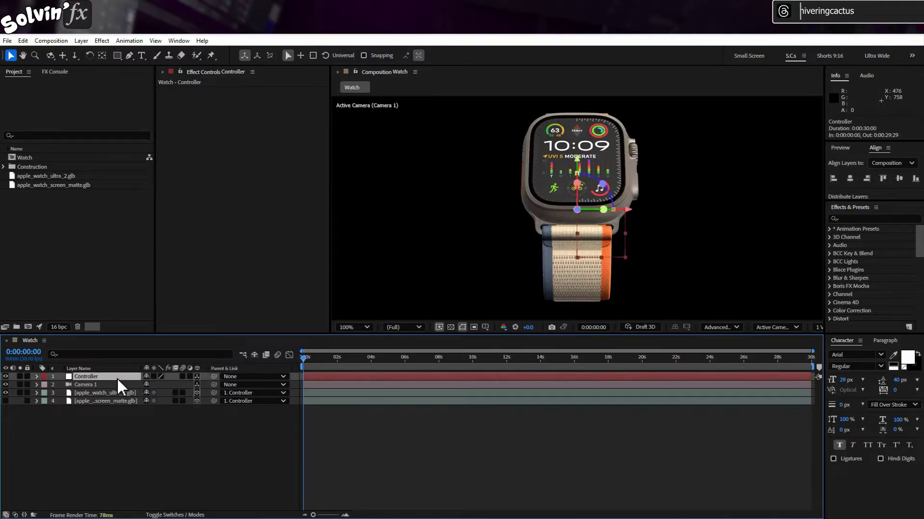
pyautogui.press('r')
pyautogui.moveTo(154, 401); pyautogui.dragTo(178, 401)
pyautogui.hotkey('ctrl', 'z')
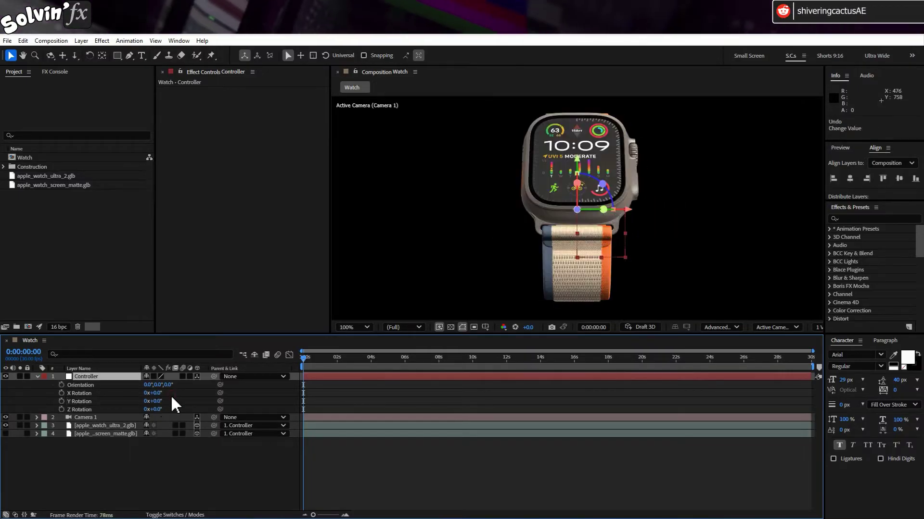
pyautogui.click(137, 472)
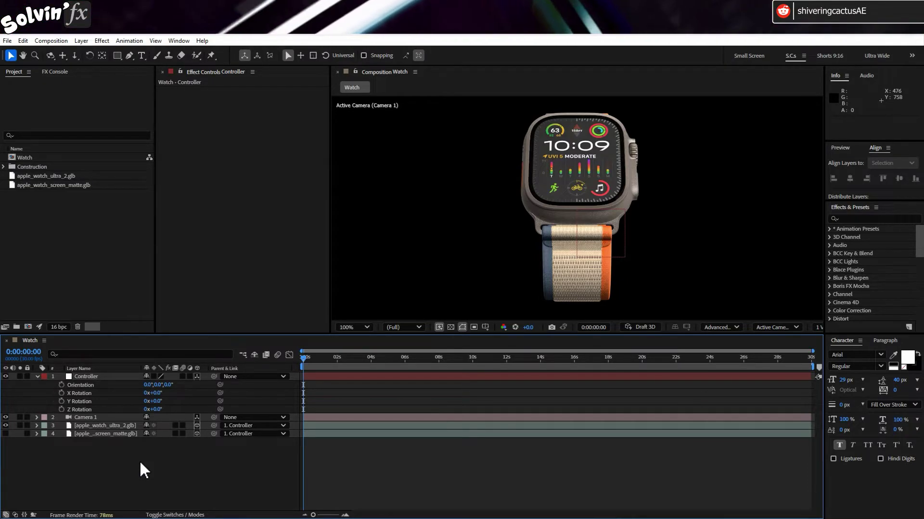
# Step: Create a new 410 x 502 px composition, Comp 1
pyautogui.click(53, 41)
pyautogui.click(66, 51)
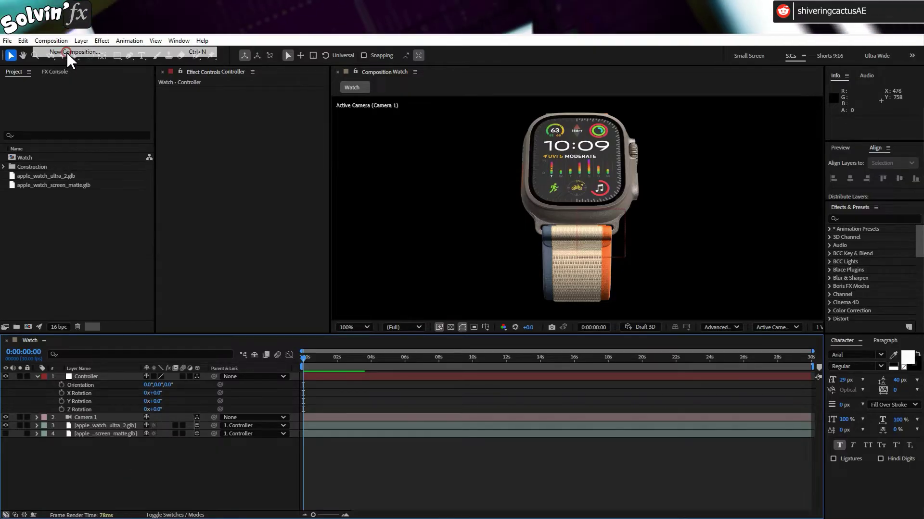
pyautogui.click(393, 220)
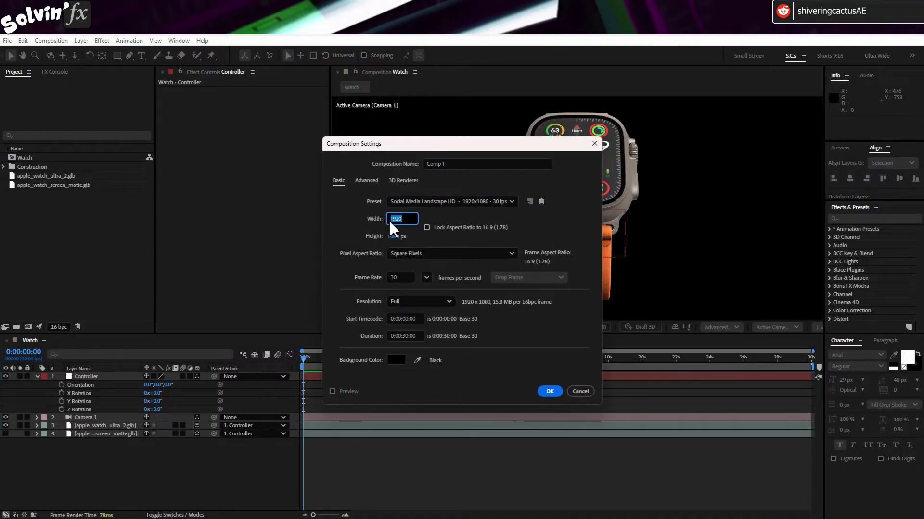
pyautogui.press('Tab')
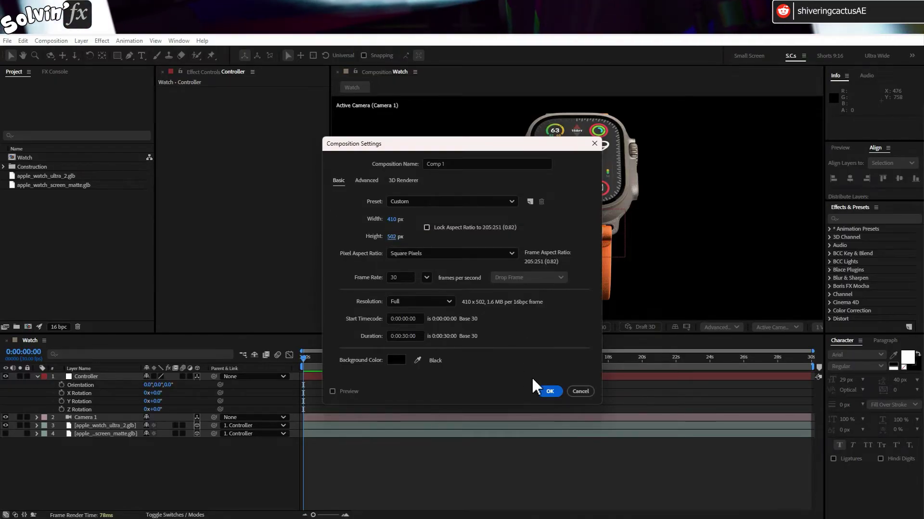
pyautogui.click(540, 389)
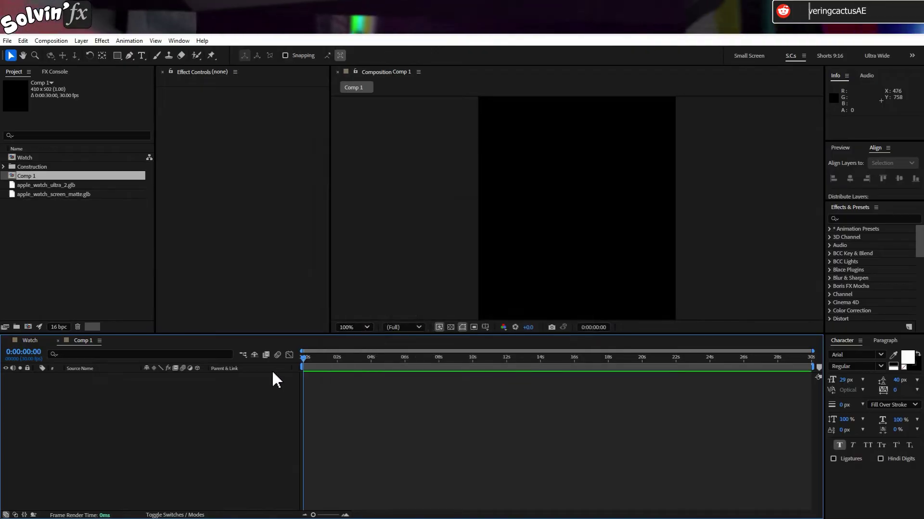
# Step: Fit the viewer and apply the TV Bars Shape Layer preset to the new comp
pyautogui.click(354, 327)
pyautogui.click(375, 145)
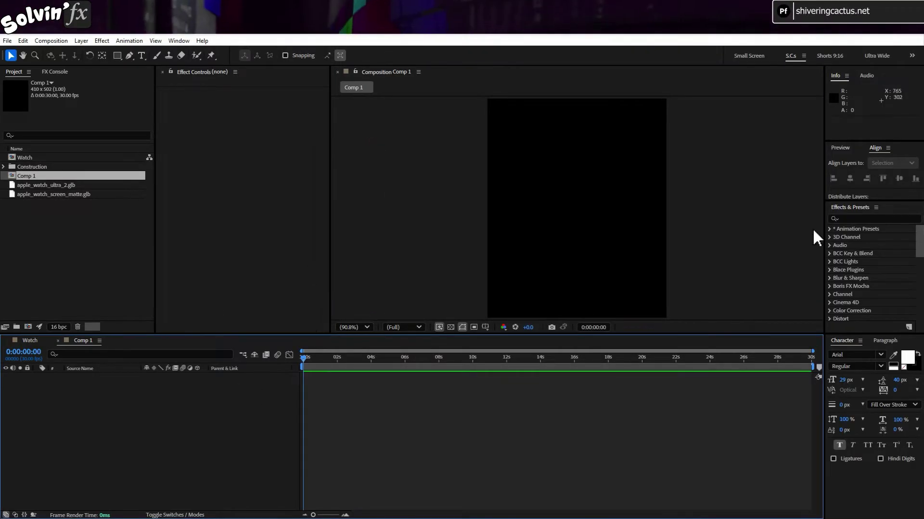
pyautogui.click(862, 220)
pyautogui.write('tv ba')
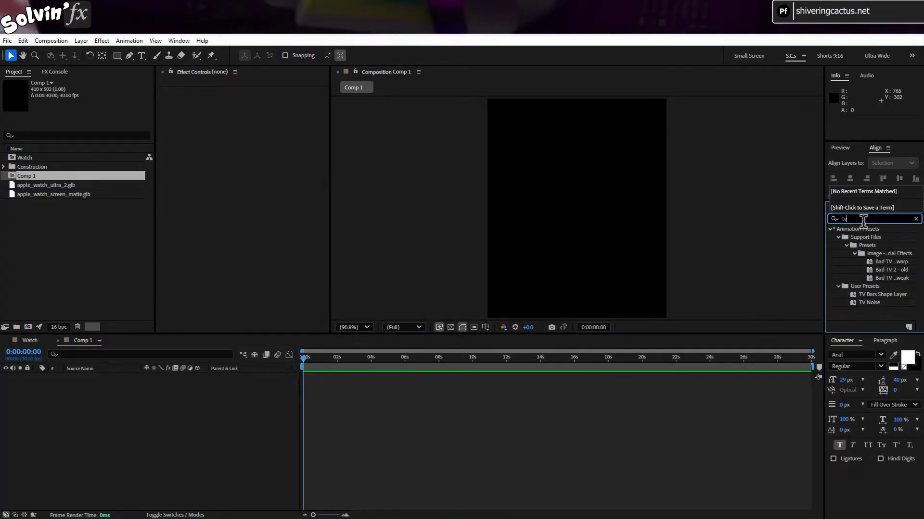
pyautogui.doubleClick(887, 245)
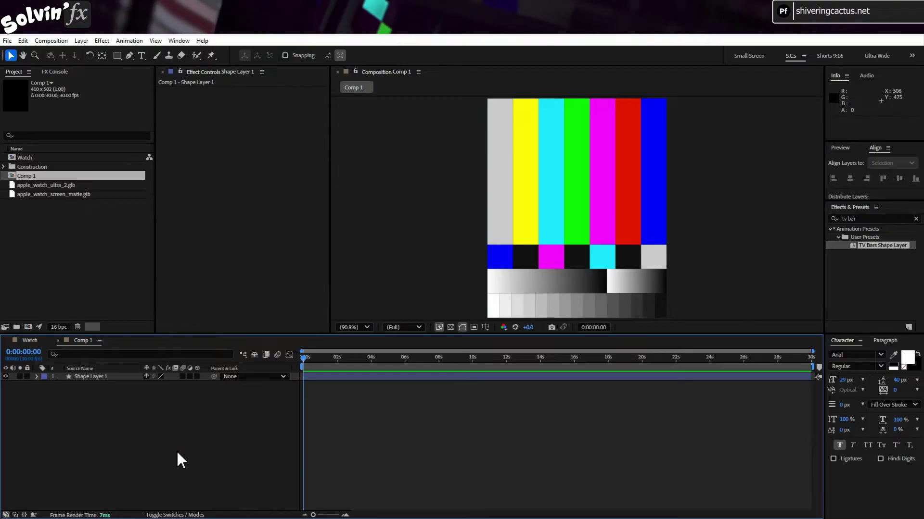
# Step: Rename the composition to 'Screen' in Composition Settings
pyautogui.click(67, 41)
pyautogui.click(77, 64)
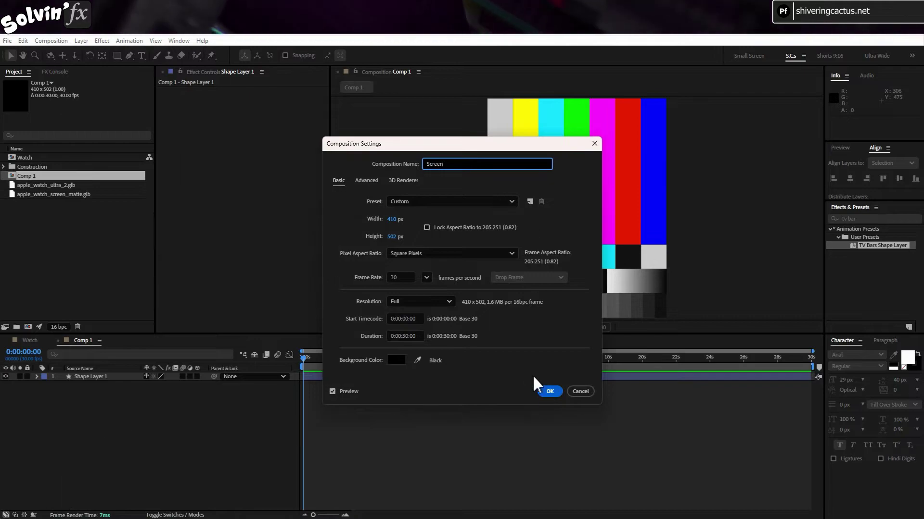
pyautogui.click(546, 392)
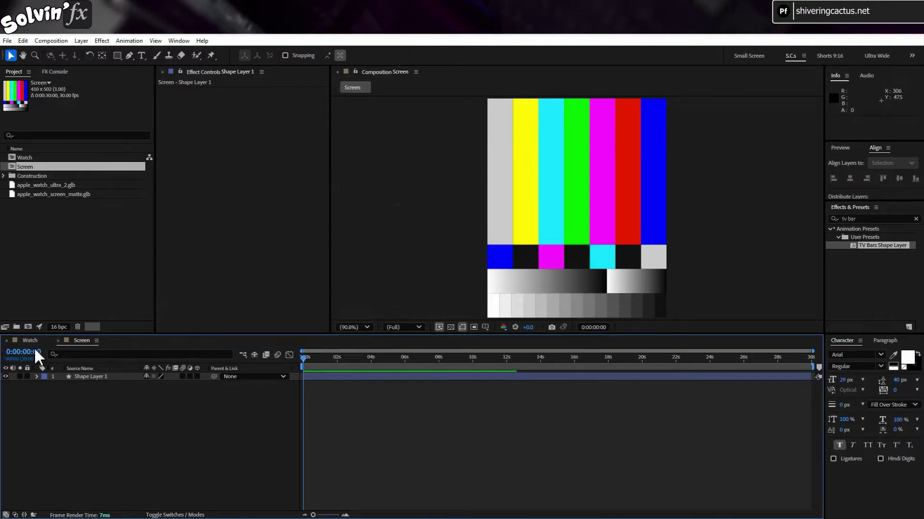
pyautogui.click(32, 341)
# Step: Nest the Screen comp into the Watch timeline as a 3D layer
pyautogui.moveTo(29, 167); pyautogui.dragTo(32, 424)
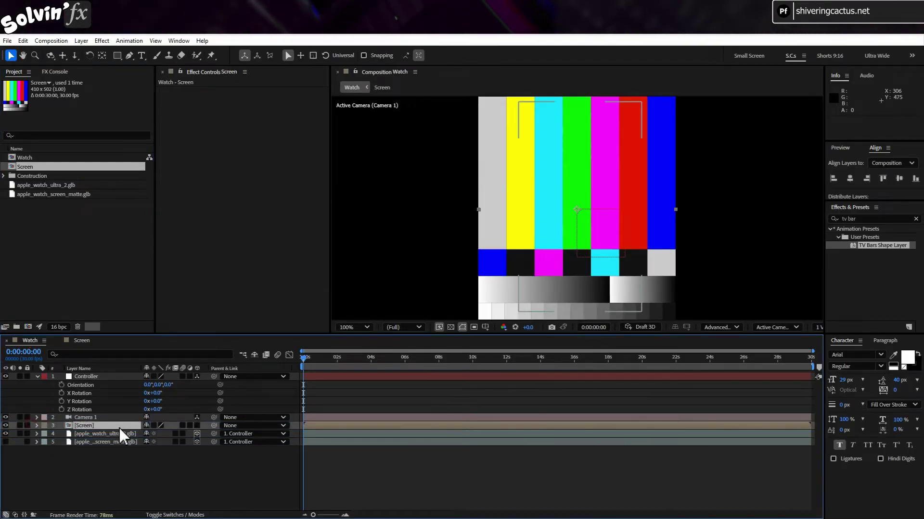
pyautogui.click(197, 426)
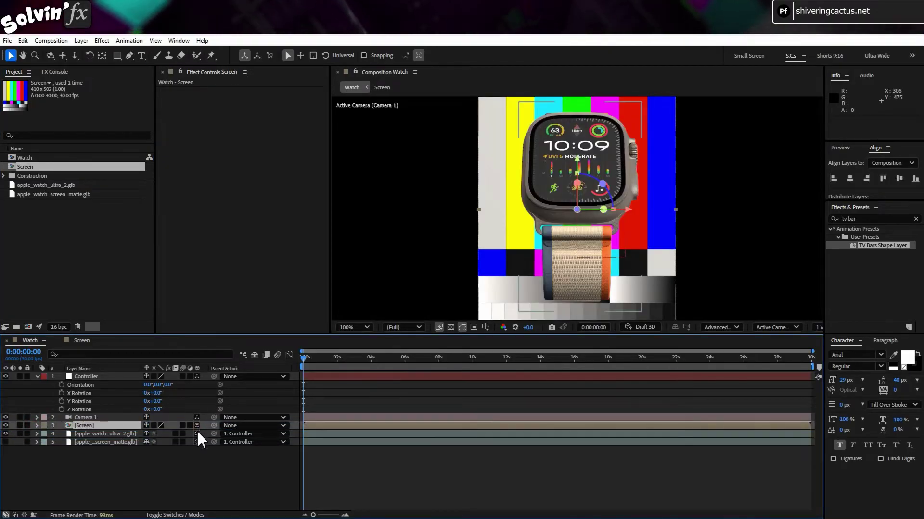
pyautogui.moveTo(159, 402)
pyautogui.mouseDown()
pyautogui.moveTo(184, 402)
pyautogui.moveTo(131, 400)
pyautogui.moveTo(161, 402)
pyautogui.mouseUp()
pyautogui.hotkey('ctrl', 'z')
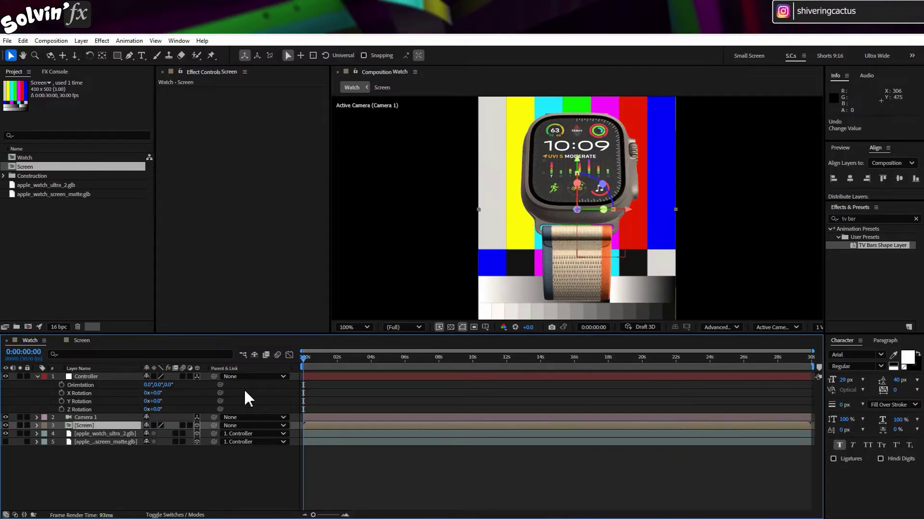
# Step: Set the viewer layout to 2 Views, showing camera and left views
pyautogui.click(176, 514)
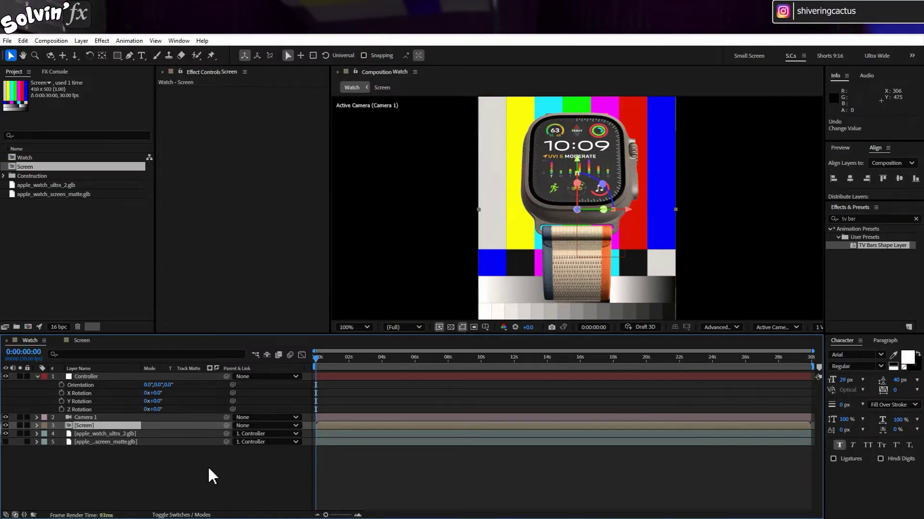
pyautogui.click(199, 516)
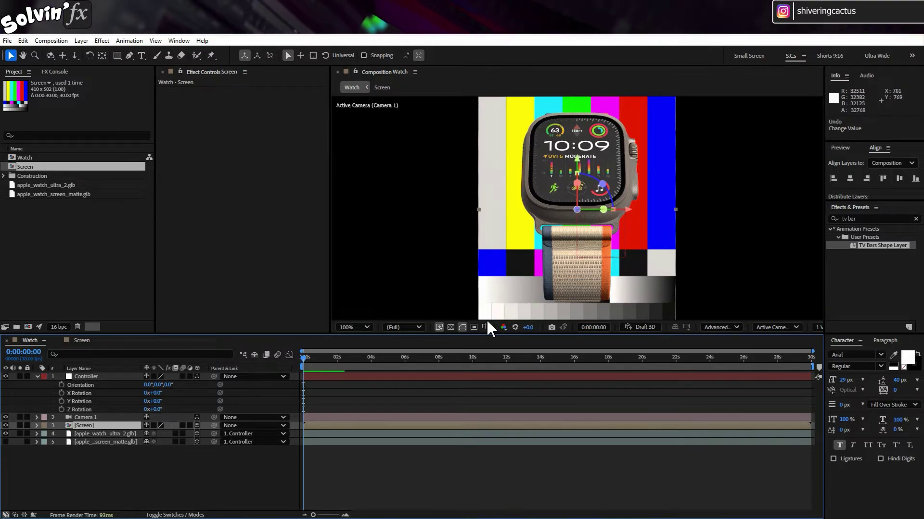
pyautogui.click(819, 328)
pyautogui.click(851, 355)
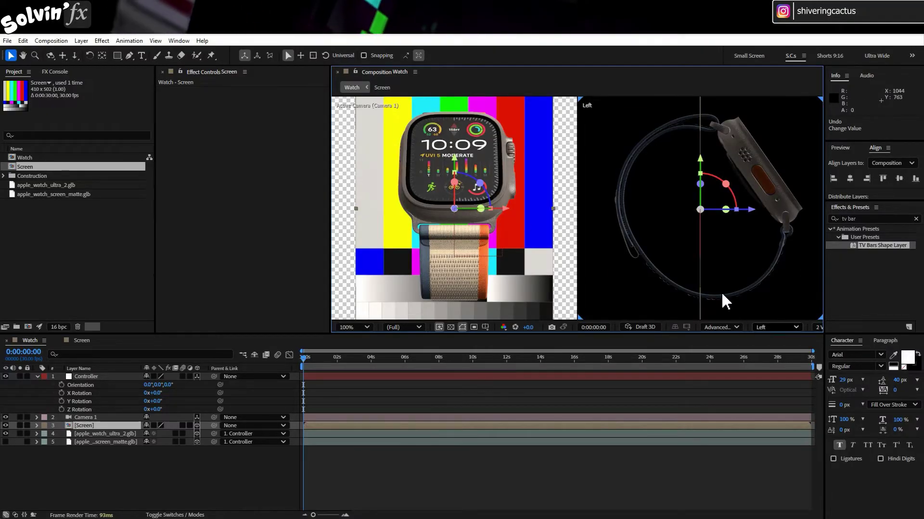
# Step: Keep the side viewer on the Left view and tilt the watch about 33° on X
pyautogui.click(746, 274)
pyautogui.click(781, 327)
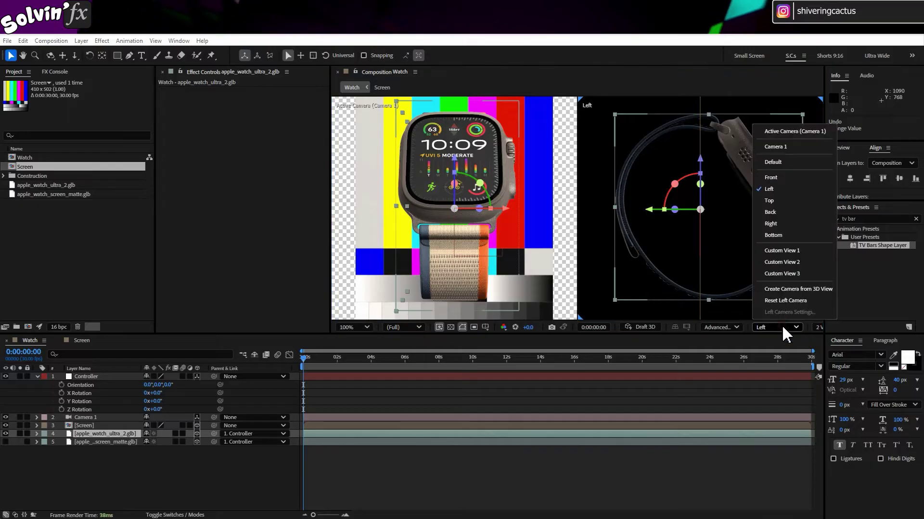
pyautogui.click(801, 190)
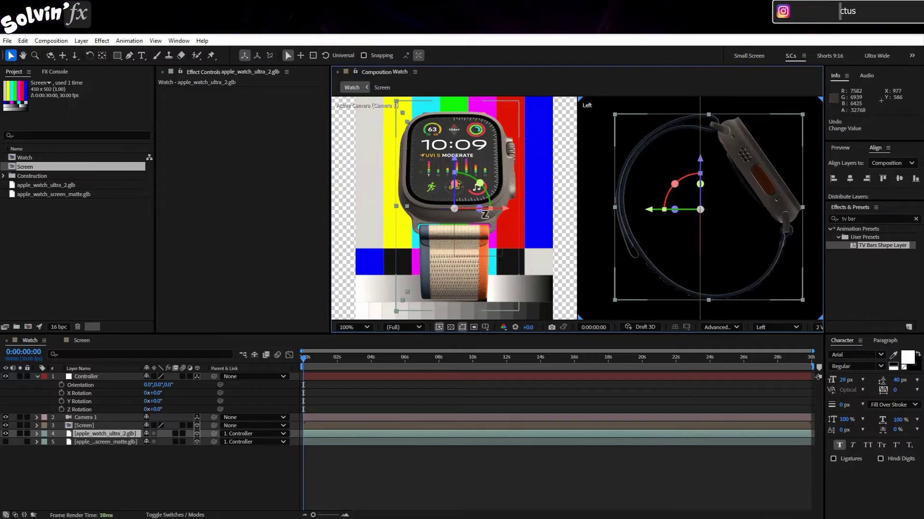
pyautogui.moveTo(158, 395); pyautogui.dragTo(180, 394)
# Step: Push the Screen layer forward along Z onto the watch and set Controller X Rotation to 35°
pyautogui.click(104, 425)
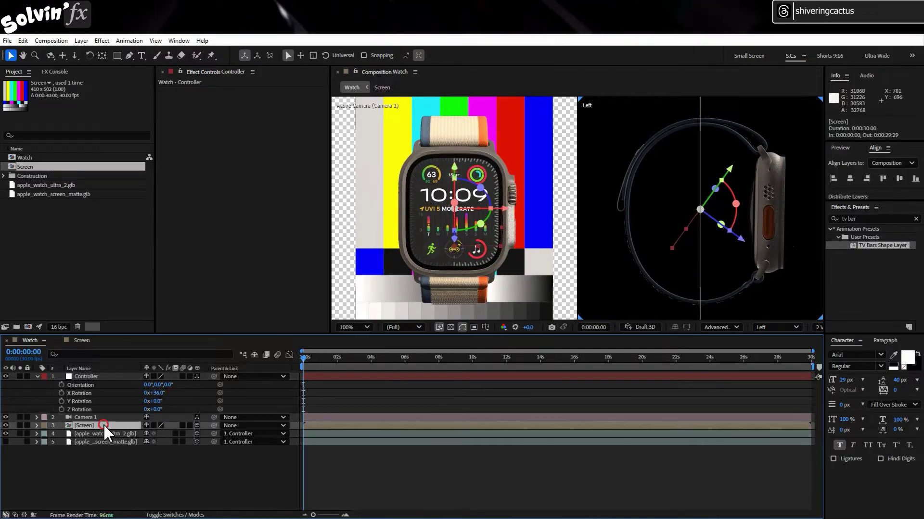
pyautogui.moveTo(752, 219); pyautogui.dragTo(837, 226)
pyautogui.click(159, 393)
pyautogui.write('35')
pyautogui.press('Return')
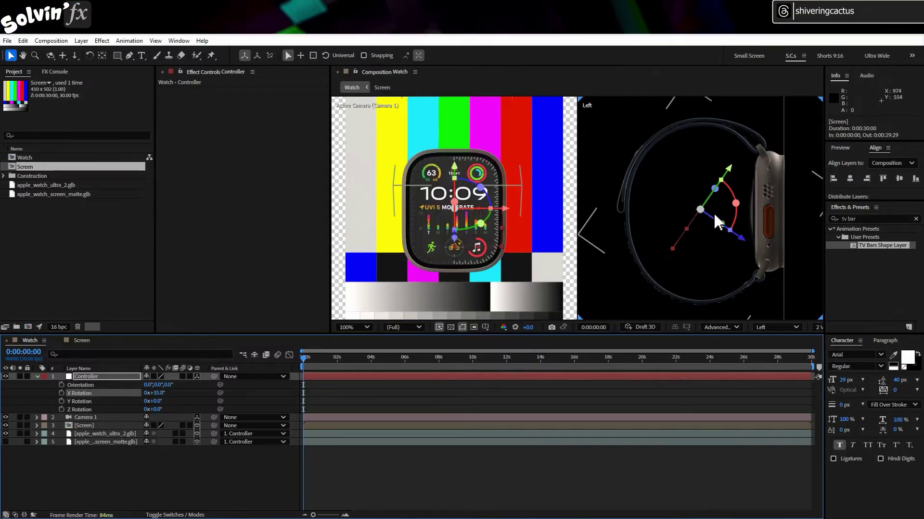
# Step: Scale the Screen layer to about 45%, parent it to Controller, and tilt the watch back to about -2° X
pyautogui.click(95, 425)
pyautogui.moveTo(683, 255); pyautogui.dragTo(622, 246)
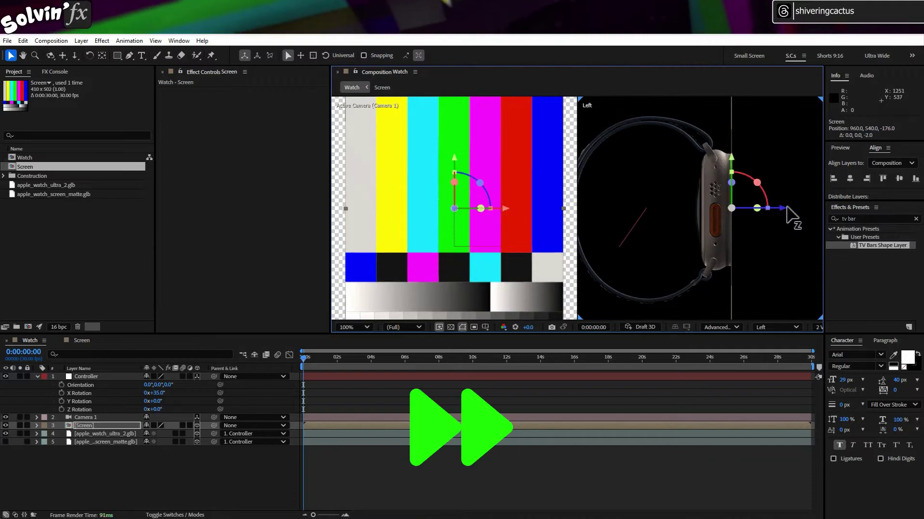
pyautogui.press('s')
pyautogui.moveTo(159, 433)
pyautogui.mouseDown()
pyautogui.moveTo(133, 434)
pyautogui.moveTo(155, 435)
pyautogui.mouseUp()
pyautogui.click(495, 204)
pyautogui.scroll(2, 495, 202)
pyautogui.scroll(-2, 495, 205)
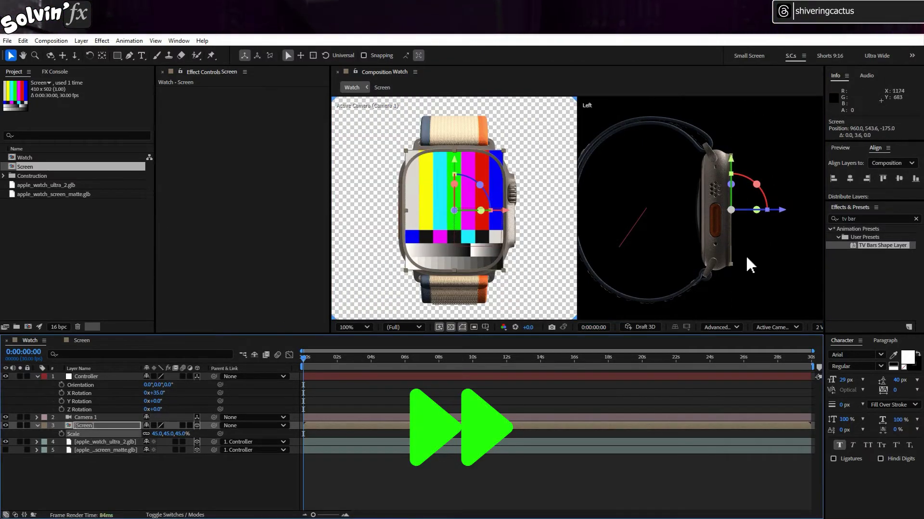
pyautogui.moveTo(213, 426); pyautogui.dragTo(96, 377)
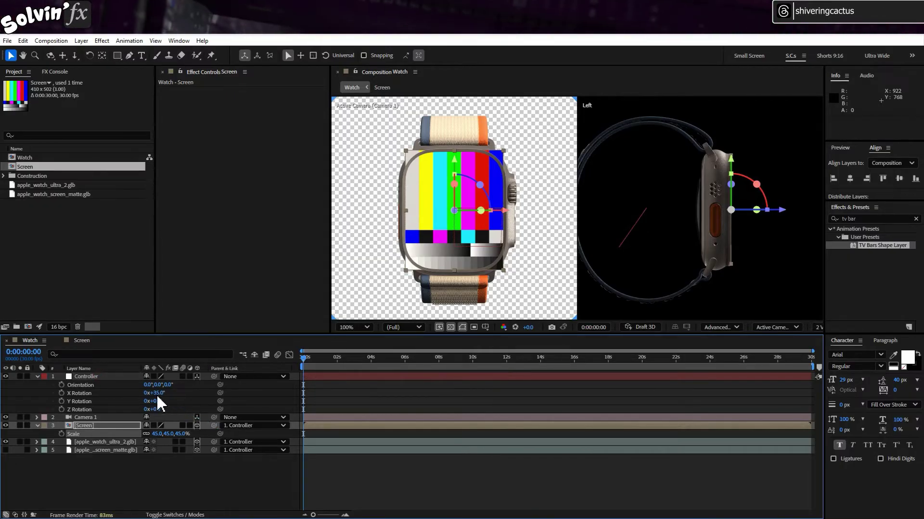
pyautogui.moveTo(159, 393); pyautogui.dragTo(155, 394)
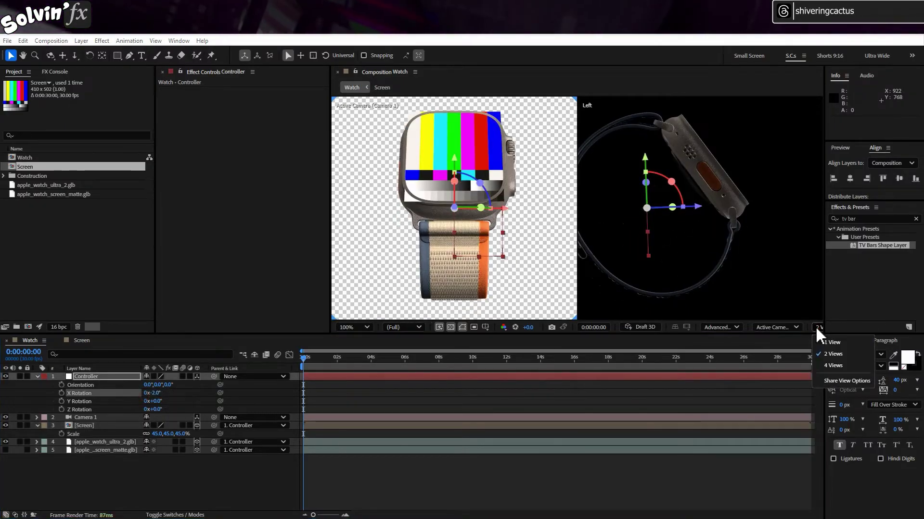
# Step: Keyframe the Controller's Y Rotation at 44° and preview the watch turning with the screen
pyautogui.click(915, 219)
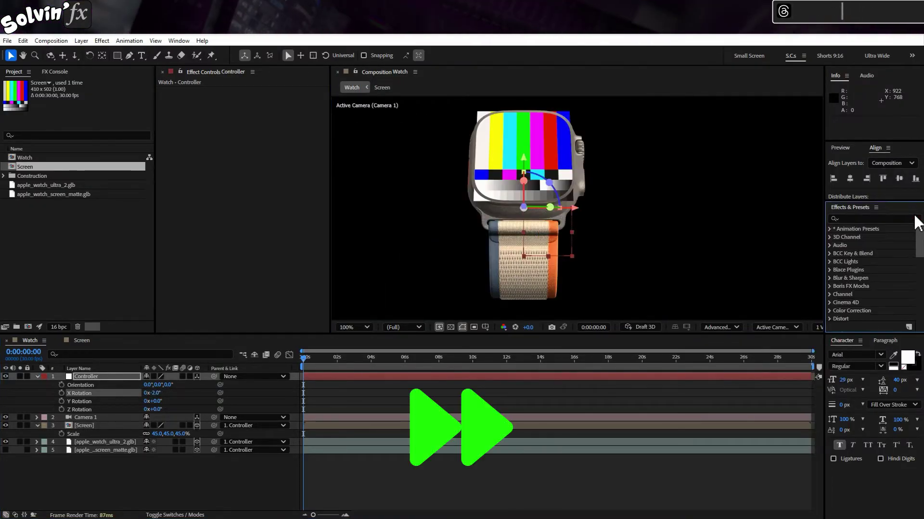
pyautogui.click(62, 401)
pyautogui.moveTo(153, 401); pyautogui.dragTo(174, 401)
pyautogui.press('space')
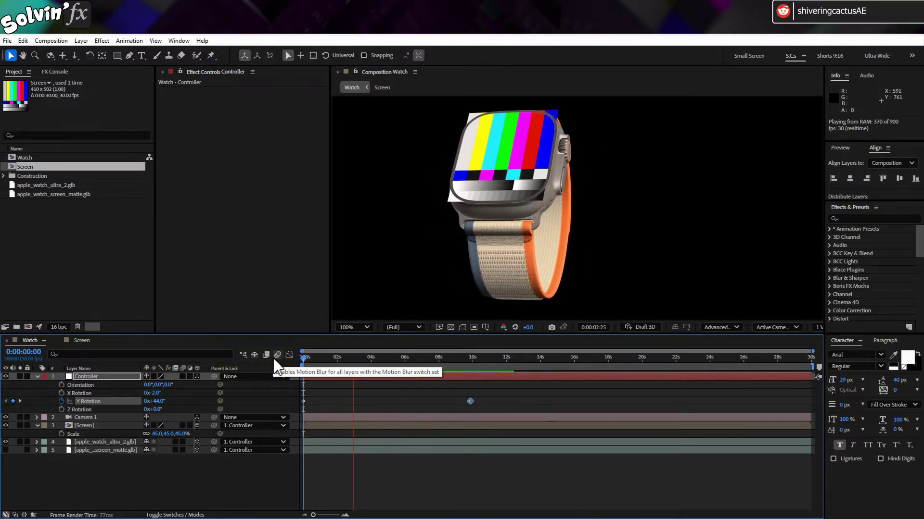
pyautogui.click(55, 393)
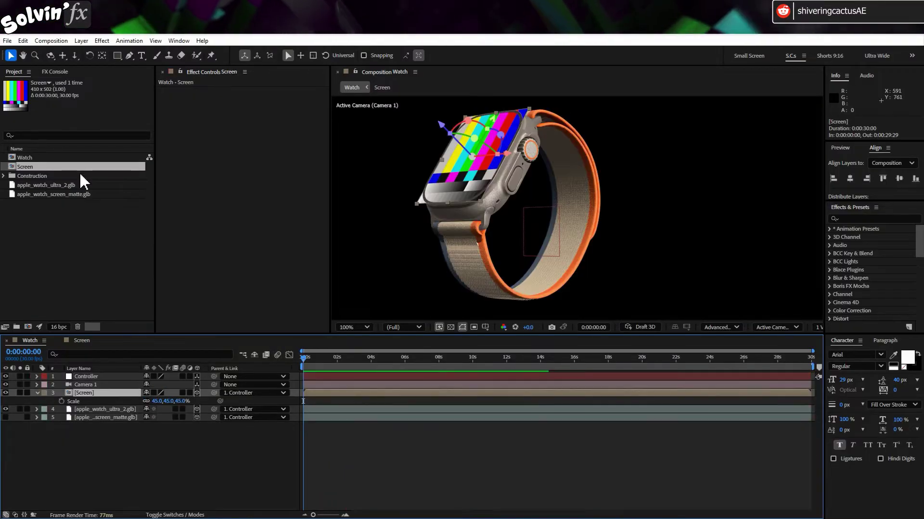
pyautogui.click(102, 41)
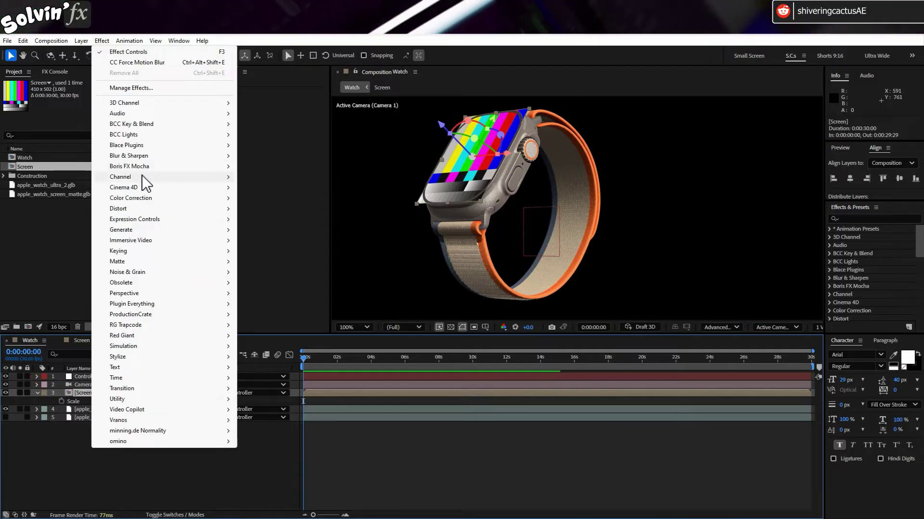
# Step: Apply Set Matte to the Screen layer, taking the matte from apple_watch_screen_matte.glb
pyautogui.moveTo(142, 177)
pyautogui.click(282, 284)
pyautogui.click(275, 99)
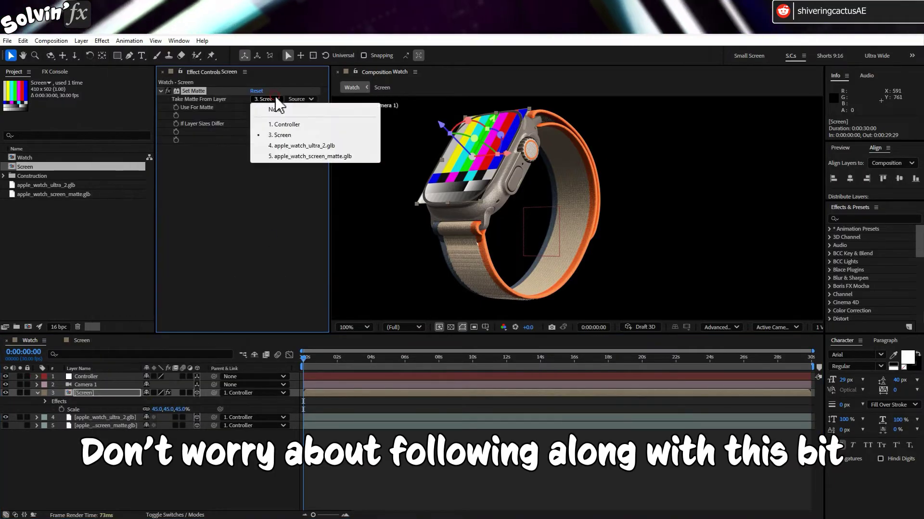
pyautogui.click(349, 156)
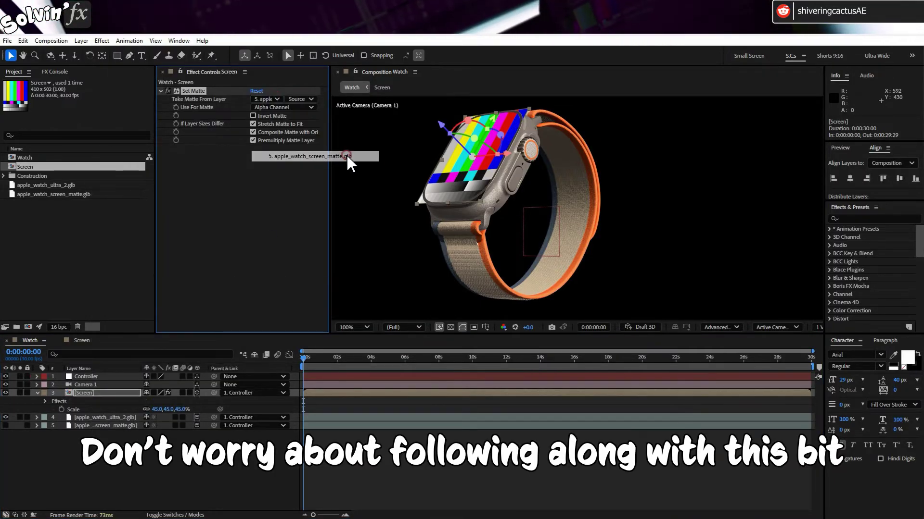
pyautogui.click(287, 107)
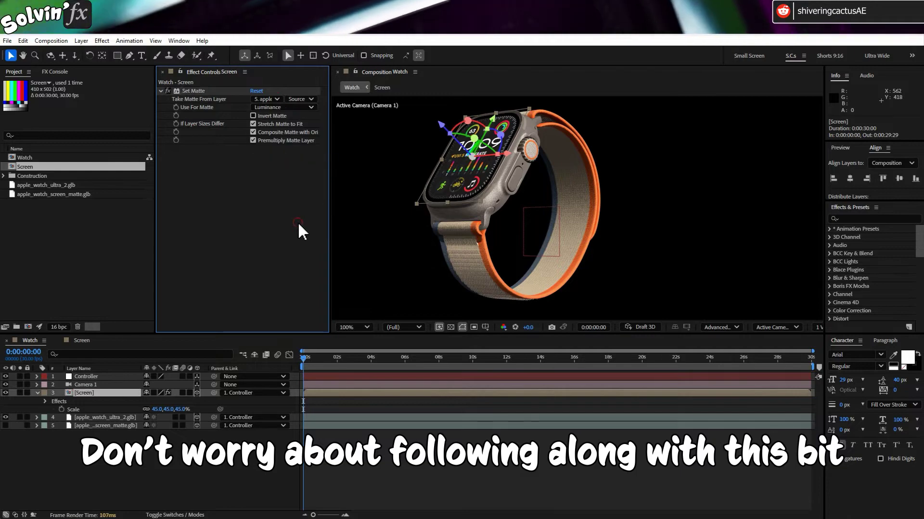
# Step: Solo the Screen layer around 2 seconds to check the matte, then add the Screen comp as a new top layer
pyautogui.moveTo(305, 357); pyautogui.dragTo(359, 354)
pyautogui.click(20, 393)
pyautogui.click(144, 466)
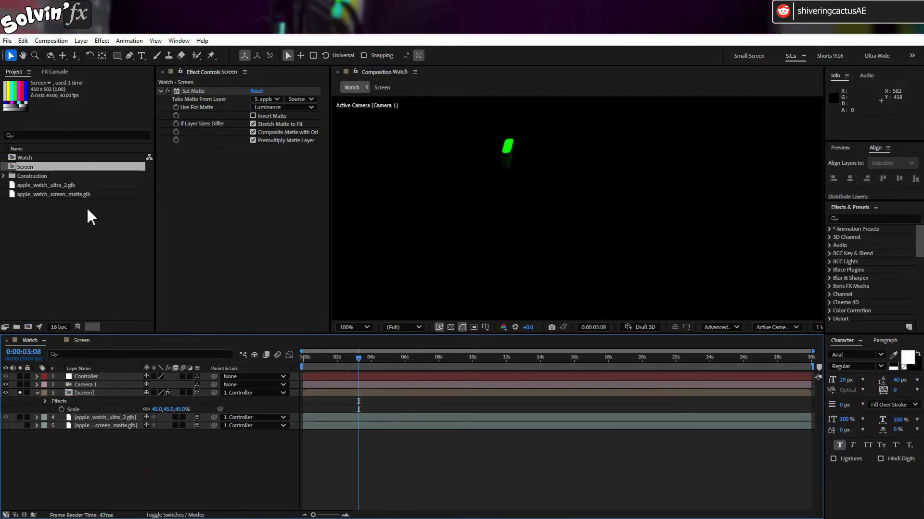
pyautogui.moveTo(22, 166); pyautogui.dragTo(37, 373)
# Step: Copy Set Matte from the original Screen layer onto the new top Screen layer and scrub to check it
pyautogui.click(104, 401)
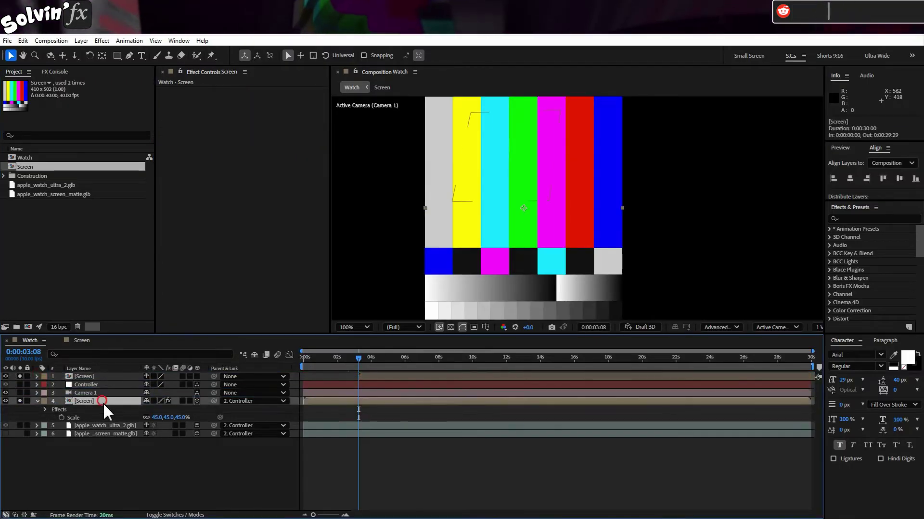
pyautogui.click(211, 170)
pyautogui.hotkey('ctrl', 'c')
pyautogui.hotkey('ctrl', 'Up')
pyautogui.hotkey('ctrl', 'Up')
pyautogui.hotkey('ctrl', 'Up')
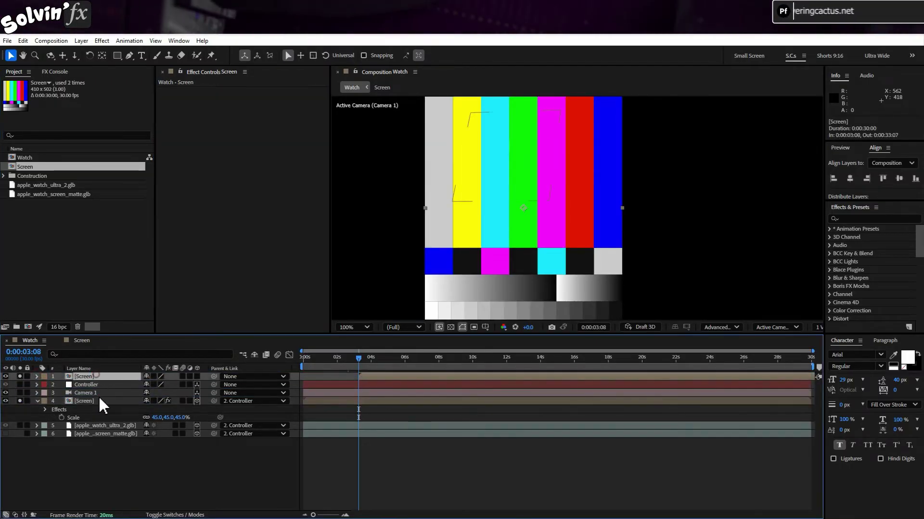
pyautogui.hotkey('ctrl', 'v')
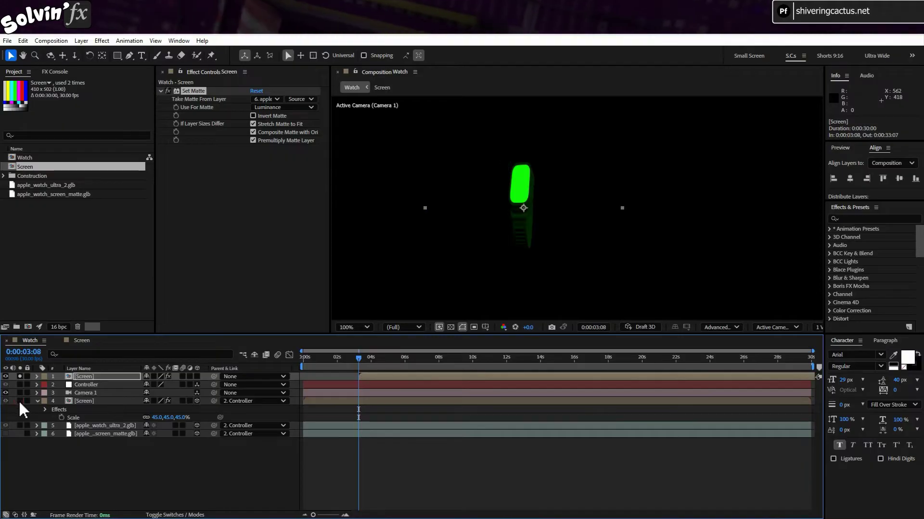
pyautogui.moveTo(364, 360)
pyautogui.mouseDown()
pyautogui.moveTo(493, 360)
pyautogui.moveTo(363, 371)
pyautogui.mouseUp()
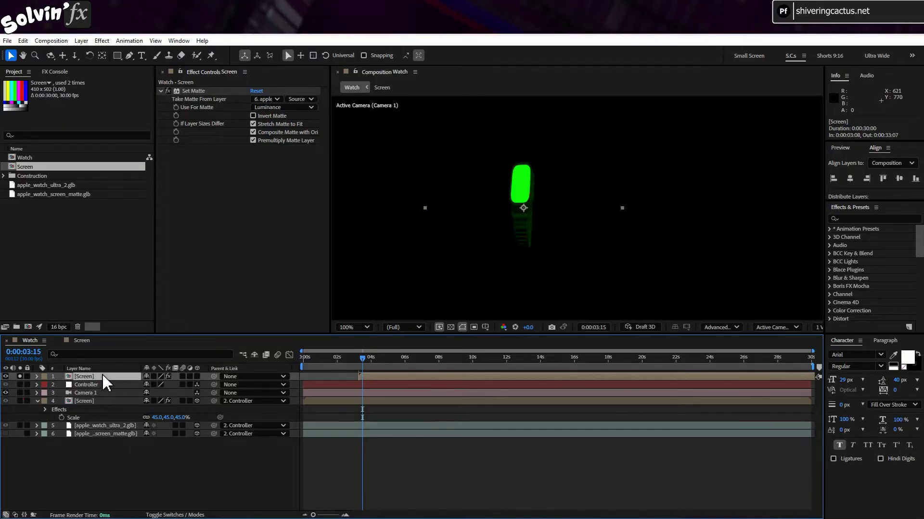
# Step: Delete the duplicate top Screen layer and make the screen matte layer visible and soloed
pyautogui.press('Delete')
pyautogui.click(103, 425)
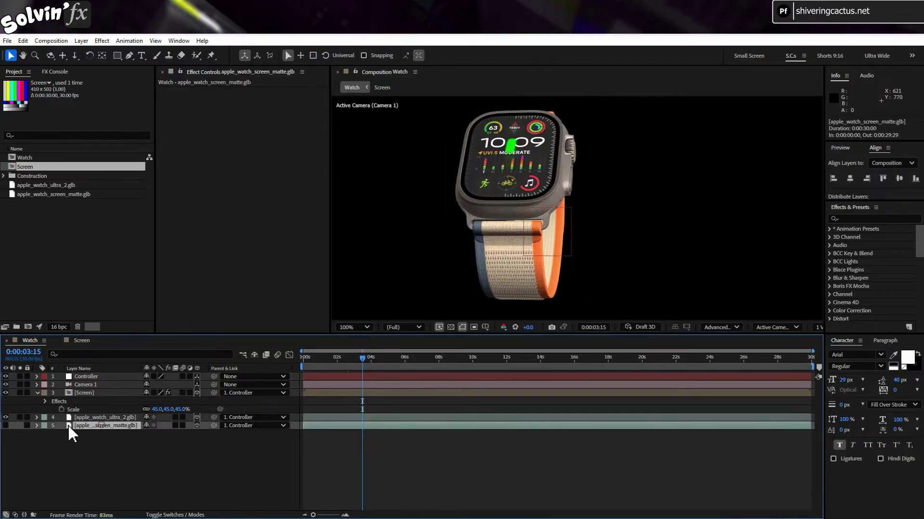
pyautogui.click(5, 425)
pyautogui.click(20, 425)
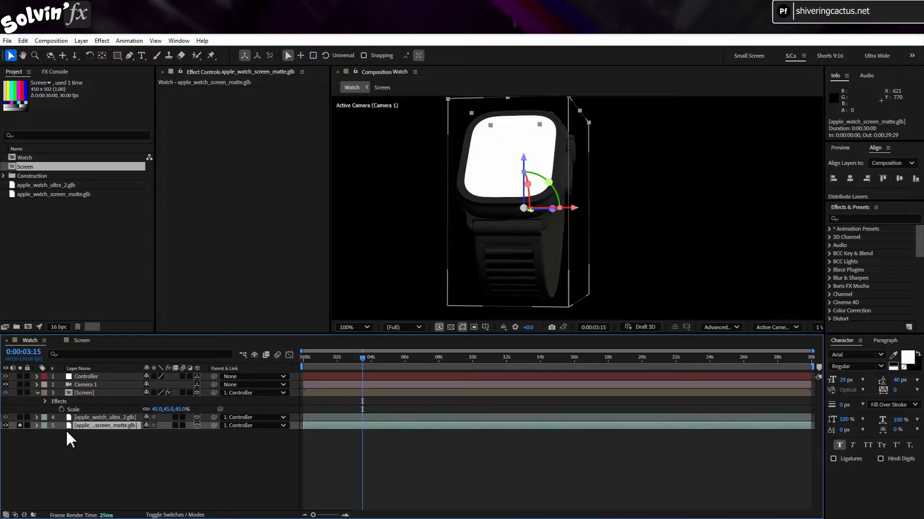
# Step: Try the matte layer's Casts Shadows, Accepts Shadows and Accepts Lights options, revert them, and view over a checkerboard
pyautogui.click(37, 425)
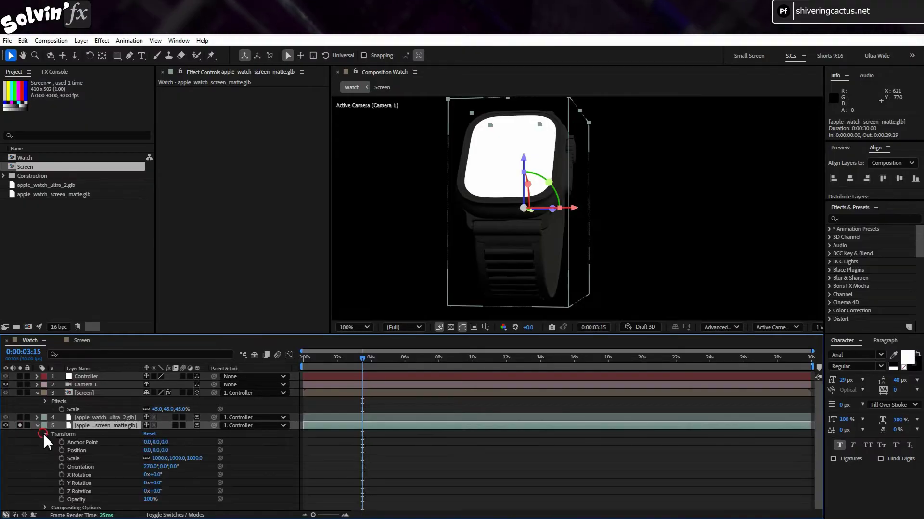
pyautogui.click(45, 435)
pyautogui.click(46, 442)
pyautogui.click(147, 450)
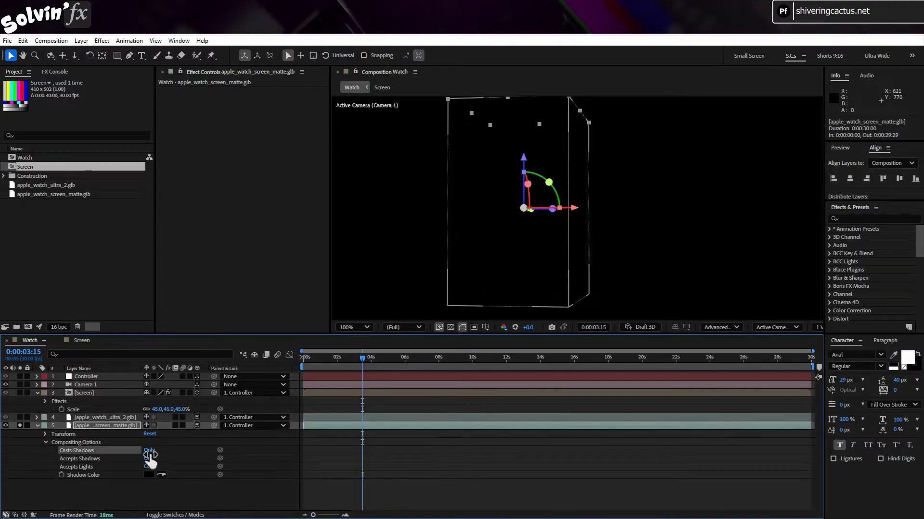
pyautogui.click(147, 450)
pyautogui.click(148, 459)
pyautogui.click(148, 459)
pyautogui.click(147, 467)
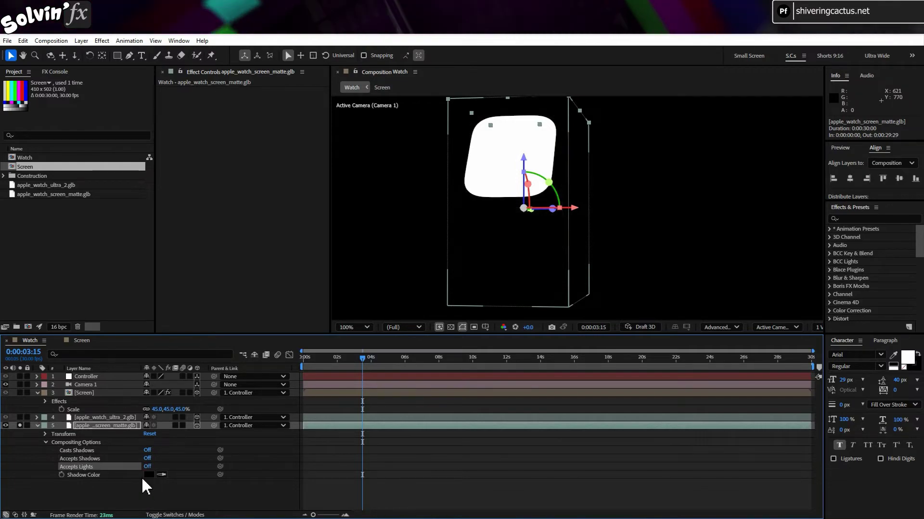
pyautogui.click(147, 467)
pyautogui.click(450, 327)
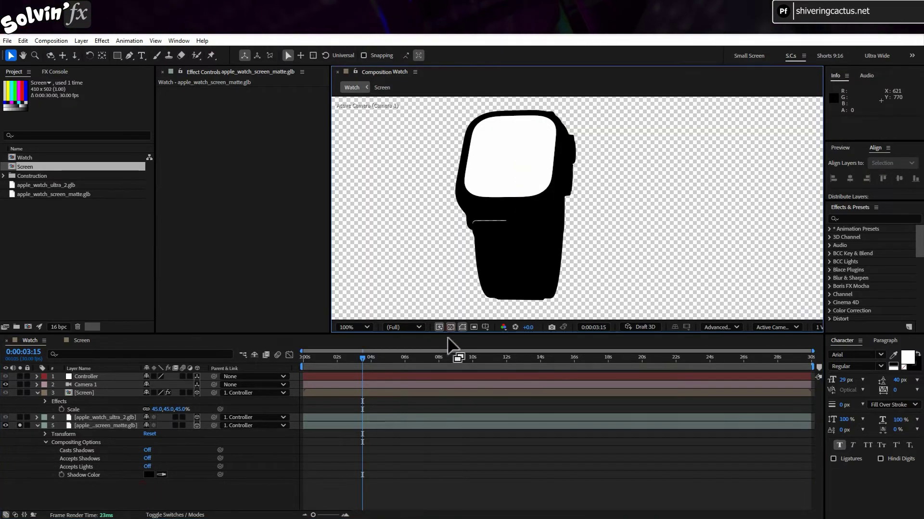
pyautogui.moveTo(368, 365); pyautogui.dragTo(306, 370)
# Step: Hide the screen matte layer, remove the Screen layer's Set Matte effect, and select the Watch comp
pyautogui.click(44, 434)
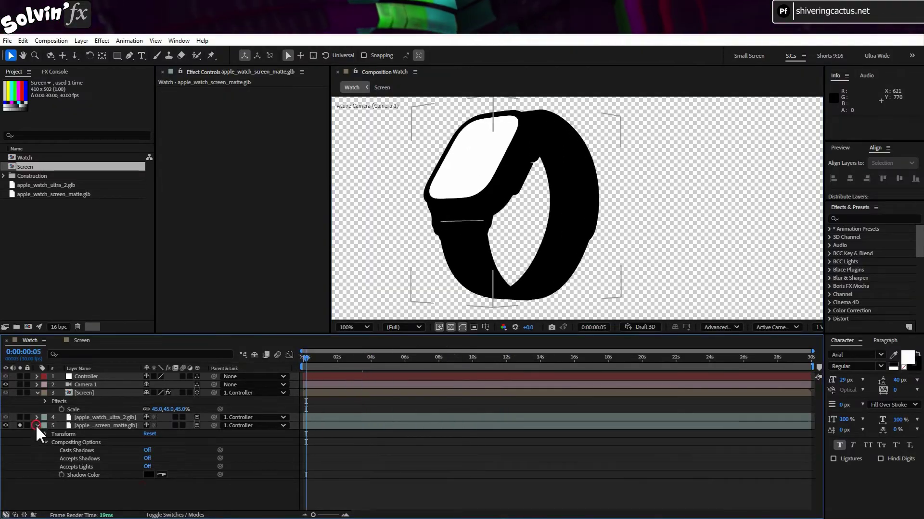
pyautogui.click(38, 426)
pyautogui.click(5, 426)
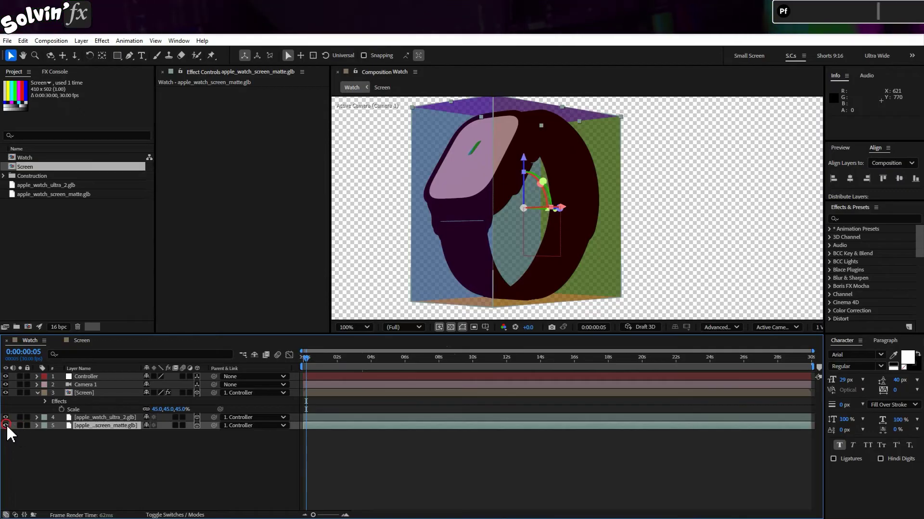
pyautogui.click(108, 471)
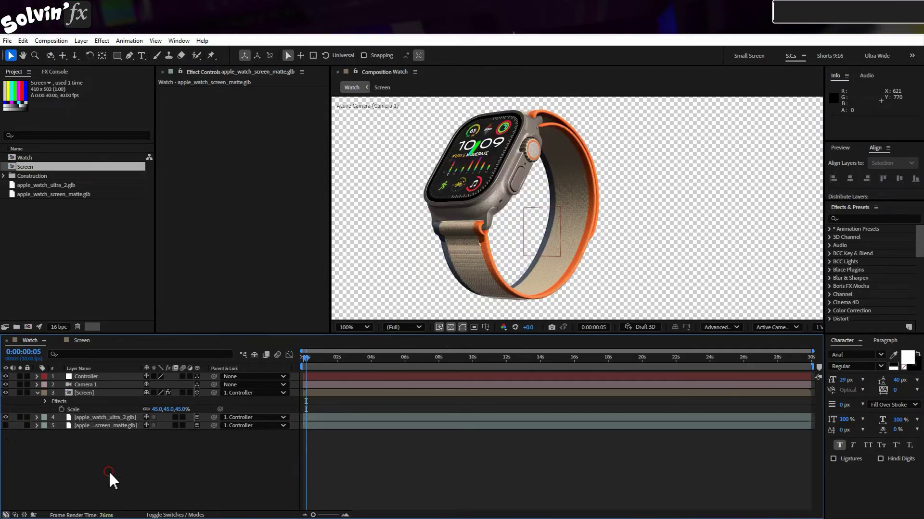
pyautogui.click(103, 394)
pyautogui.click(210, 90)
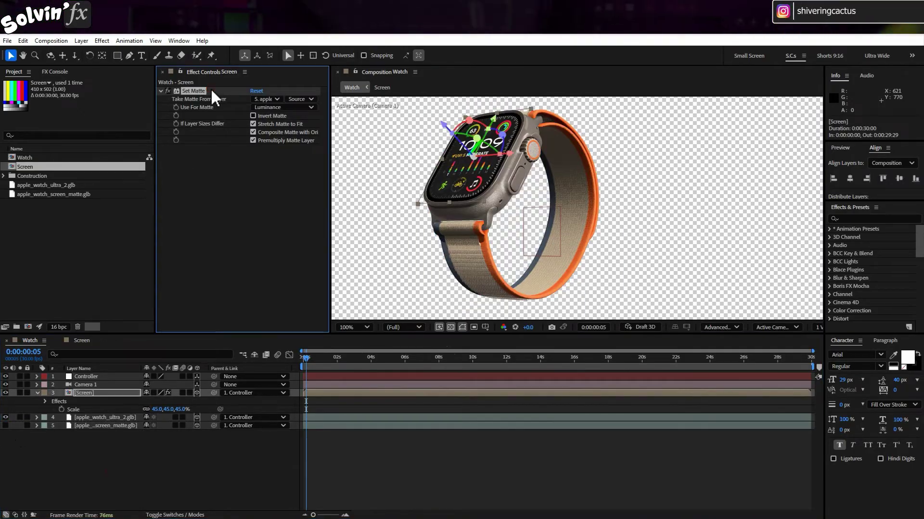
pyautogui.press('Delete')
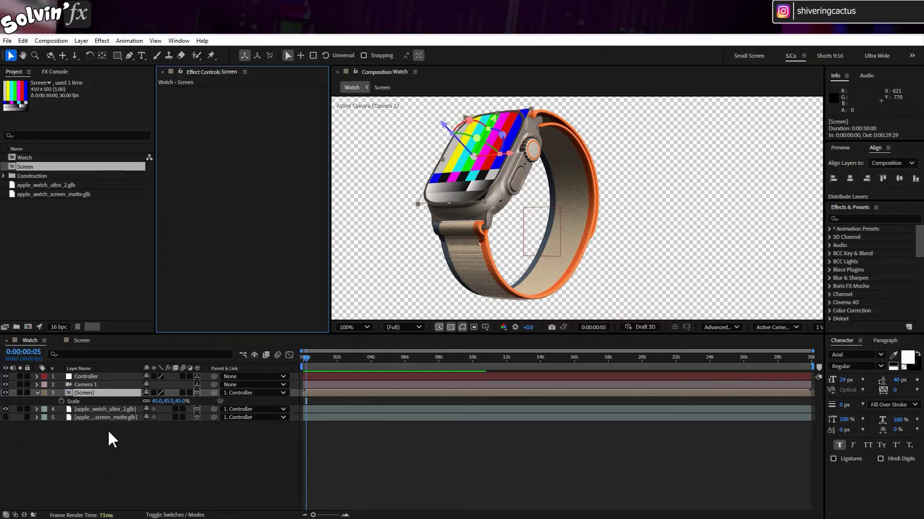
pyautogui.click(108, 432)
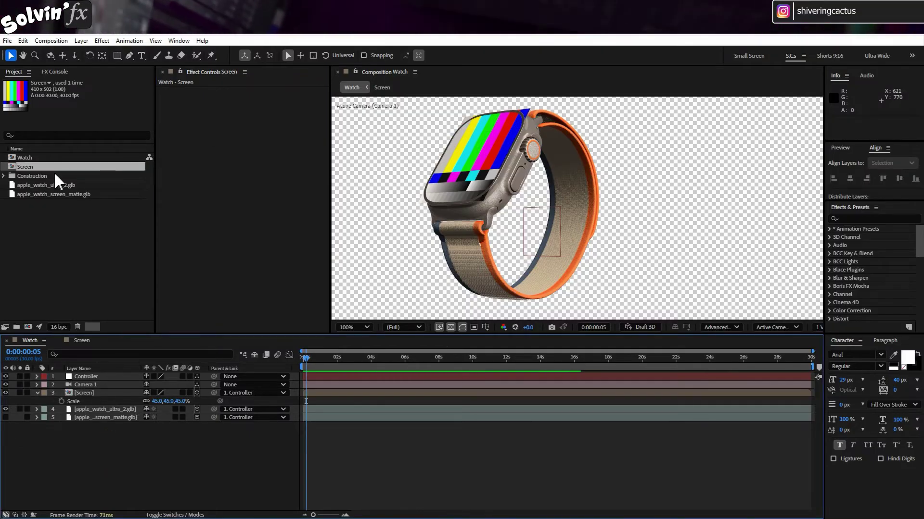
pyautogui.click(79, 157)
pyautogui.click(22, 41)
# Step: Duplicate Watch as Watch 2, open it, and delete both .glb watch layers
pyautogui.click(76, 177)
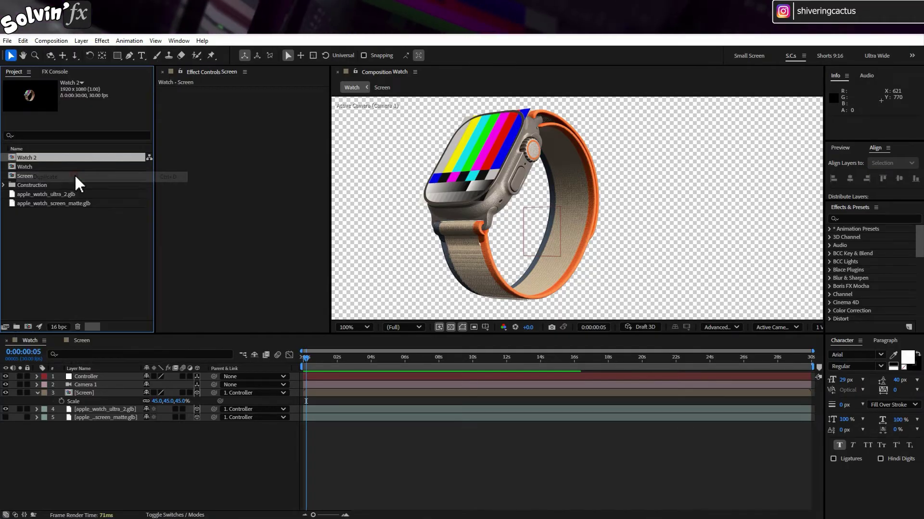
pyautogui.doubleClick(39, 159)
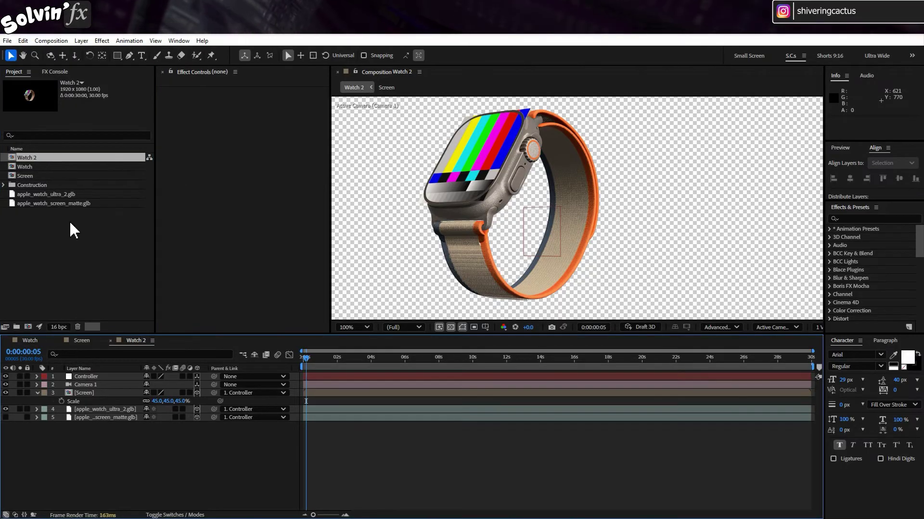
pyautogui.click(118, 410)
pyautogui.press('Delete')
pyautogui.click(113, 409)
pyautogui.press('Delete')
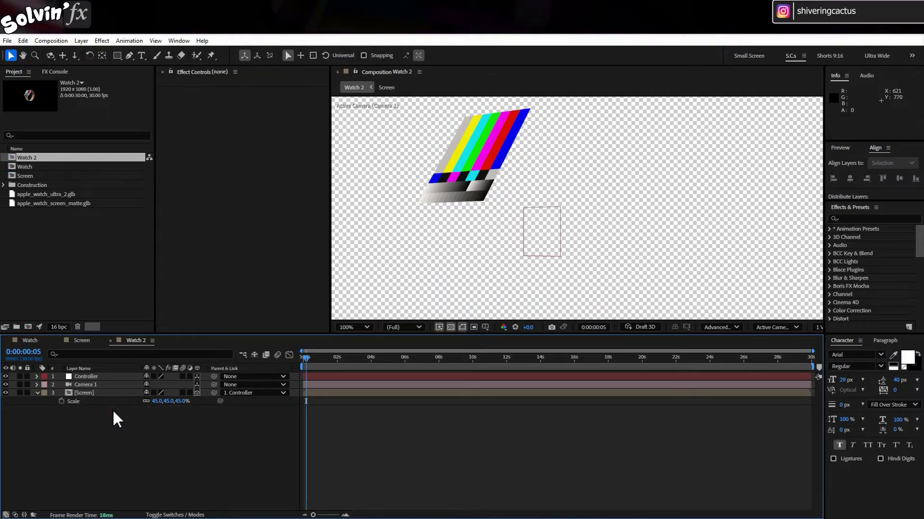
# Step: Undock the Watch 2 timeline into a floating panel and move it higher up
pyautogui.rightClick(133, 342)
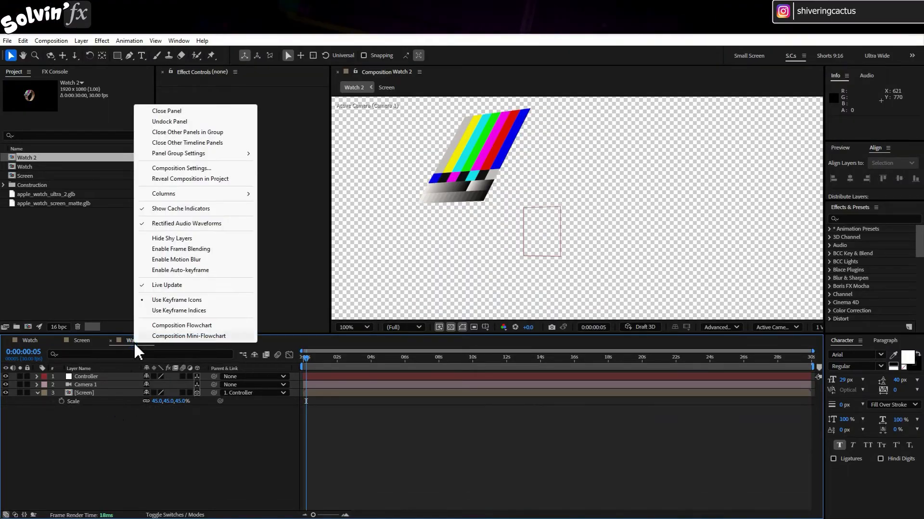
pyautogui.click(173, 123)
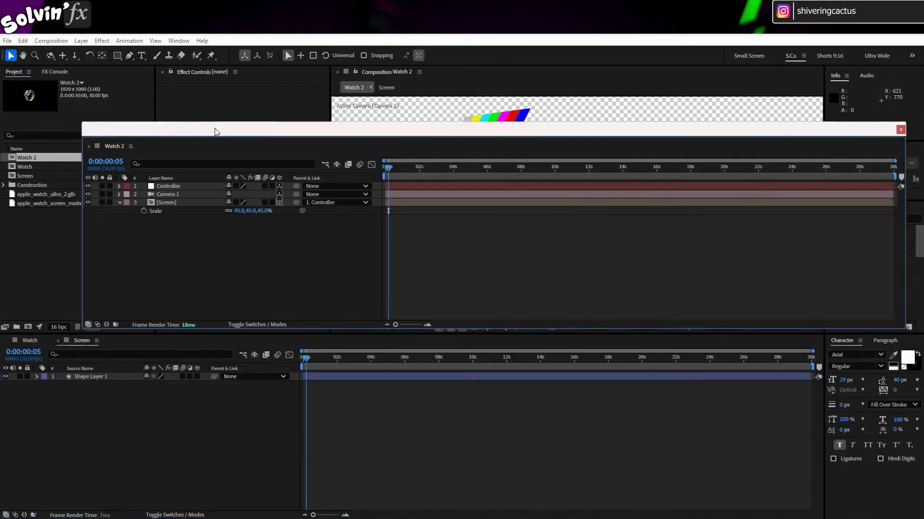
pyautogui.moveTo(215, 133); pyautogui.dragTo(230, 91)
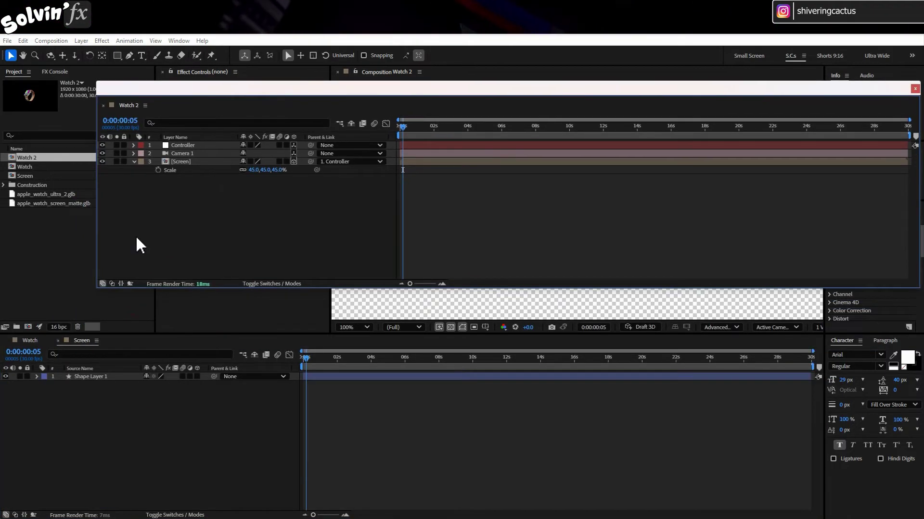
# Step: Link Watch 2's Controller Anchor Point, Position, Scale, Orientation and X/Y Rotation to Watch's Controller
pyautogui.click(40, 339)
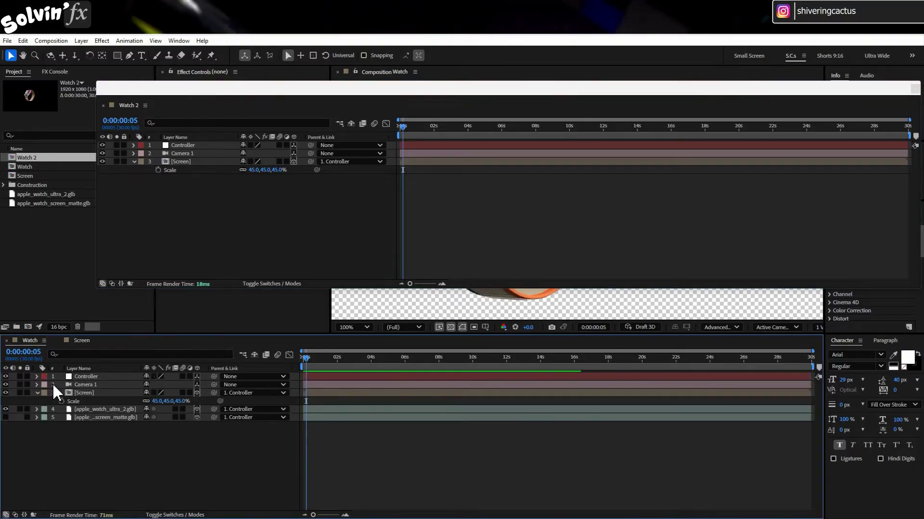
pyautogui.click(37, 377)
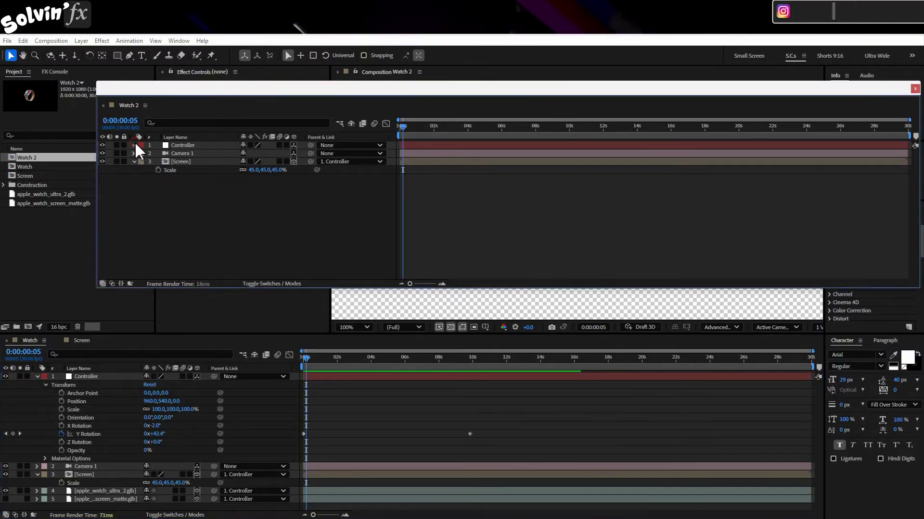
pyautogui.click(134, 146)
pyautogui.moveTo(316, 162); pyautogui.dragTo(89, 393)
pyautogui.moveTo(316, 170); pyautogui.dragTo(82, 407)
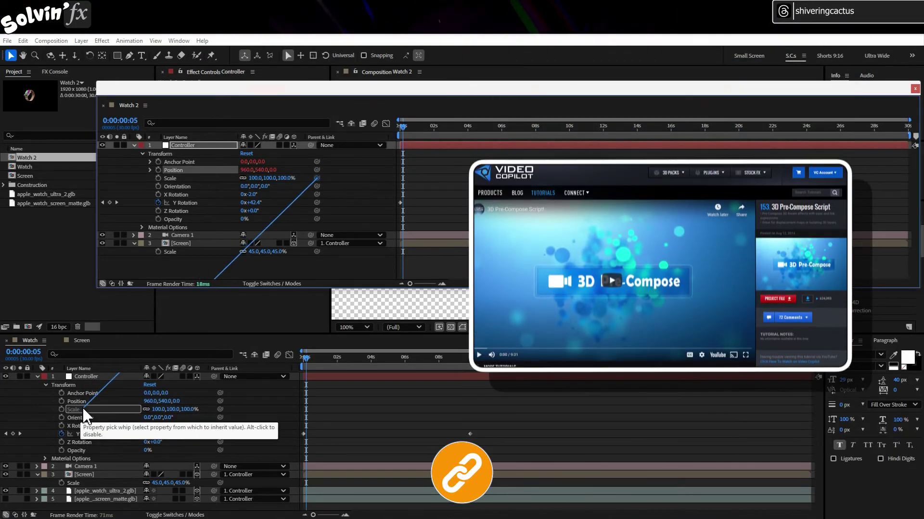
pyautogui.moveTo(318, 186); pyautogui.dragTo(81, 418)
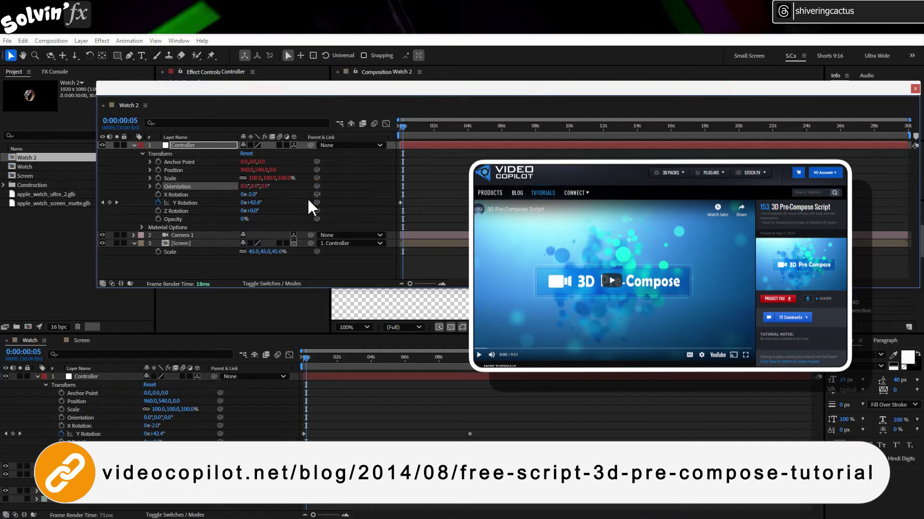
pyautogui.moveTo(316, 194); pyautogui.dragTo(81, 426)
pyautogui.moveTo(317, 202); pyautogui.dragTo(81, 442)
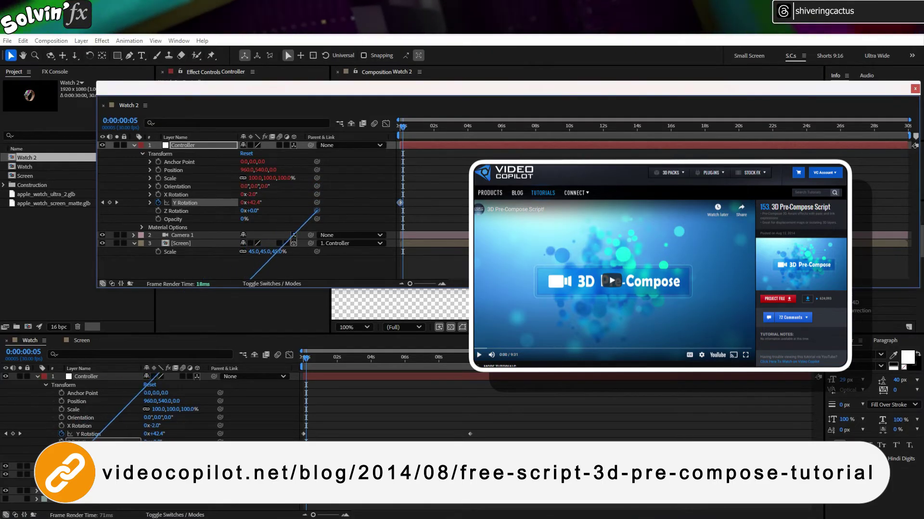
pyautogui.click(133, 145)
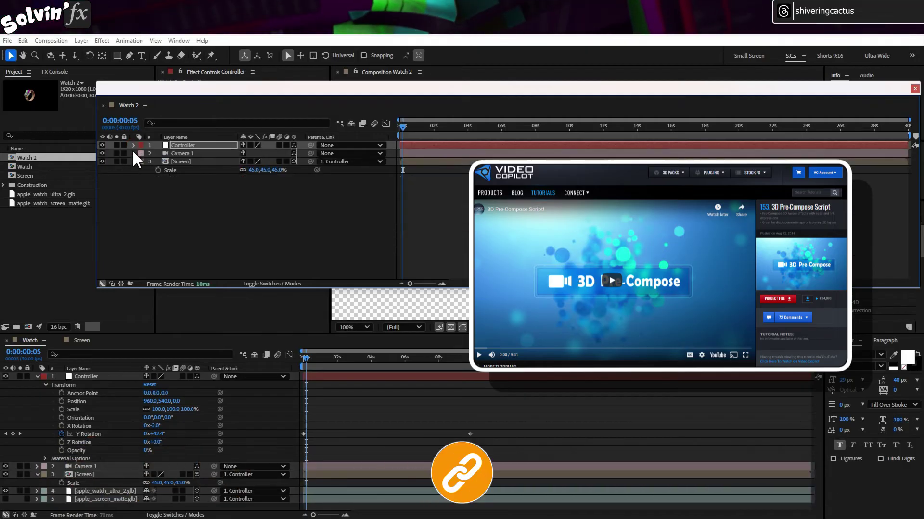
# Step: Link Watch 2's Camera 1 Point of Interest, Position, Orientation and rotations to Watch's camera, then close the floating timeline
pyautogui.click(134, 153)
pyautogui.click(37, 377)
pyautogui.click(36, 385)
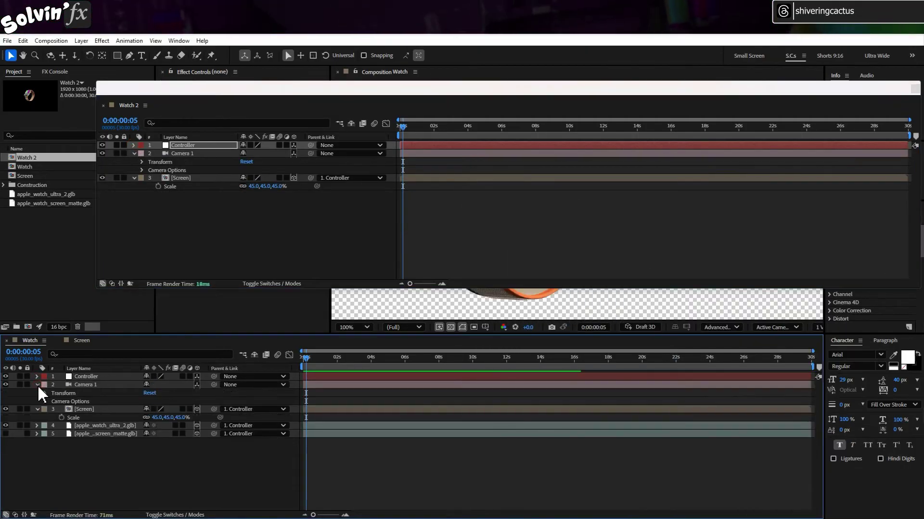
pyautogui.click(46, 393)
pyautogui.click(142, 162)
pyautogui.moveTo(316, 170); pyautogui.dragTo(98, 401)
pyautogui.moveTo(316, 178); pyautogui.dragTo(103, 419)
pyautogui.moveTo(317, 186); pyautogui.dragTo(97, 426)
pyautogui.moveTo(316, 202); pyautogui.dragTo(85, 435)
pyautogui.moveTo(316, 211); pyautogui.dragTo(80, 442)
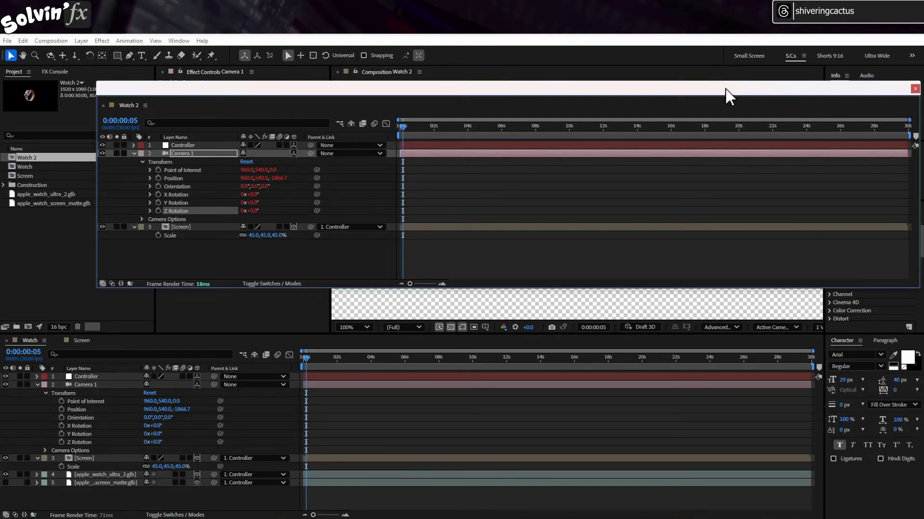
pyautogui.click(914, 90)
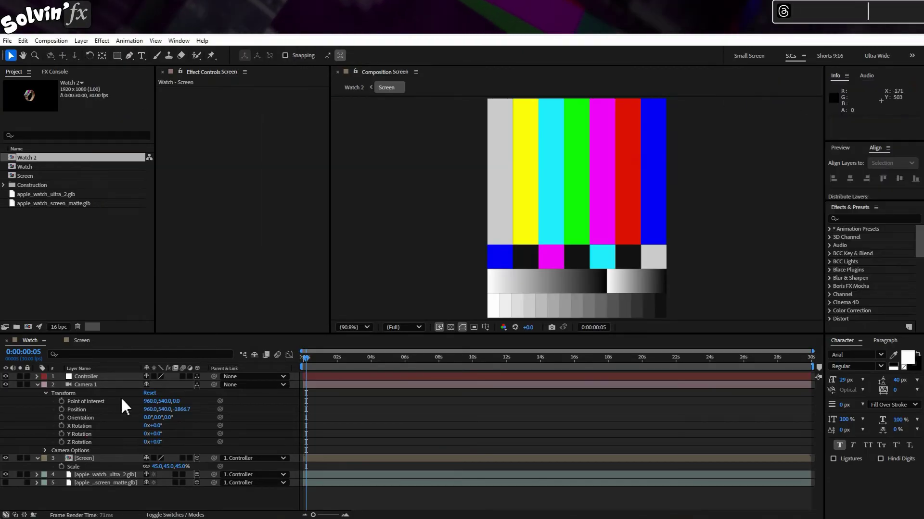
# Step: Nest Watch 2 as a new layer in the Watch comp, trying and undoing a track matte
pyautogui.click(28, 341)
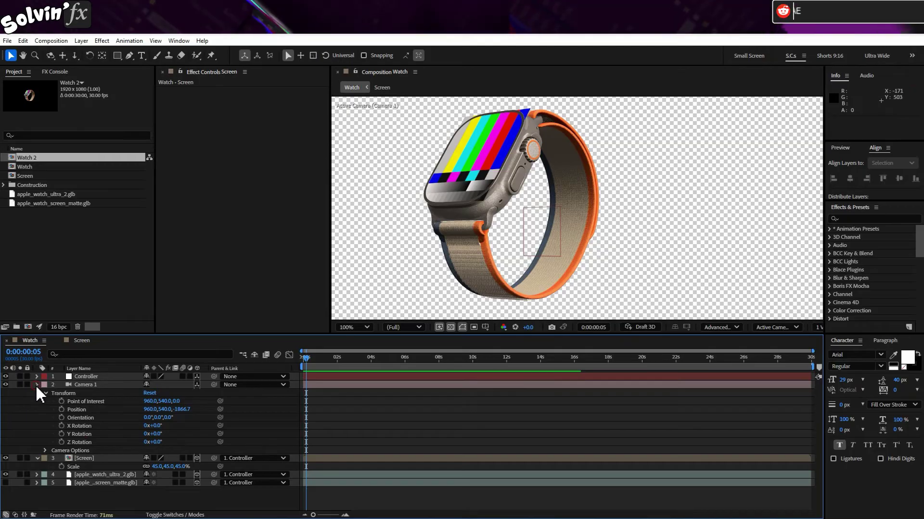
pyautogui.click(38, 385)
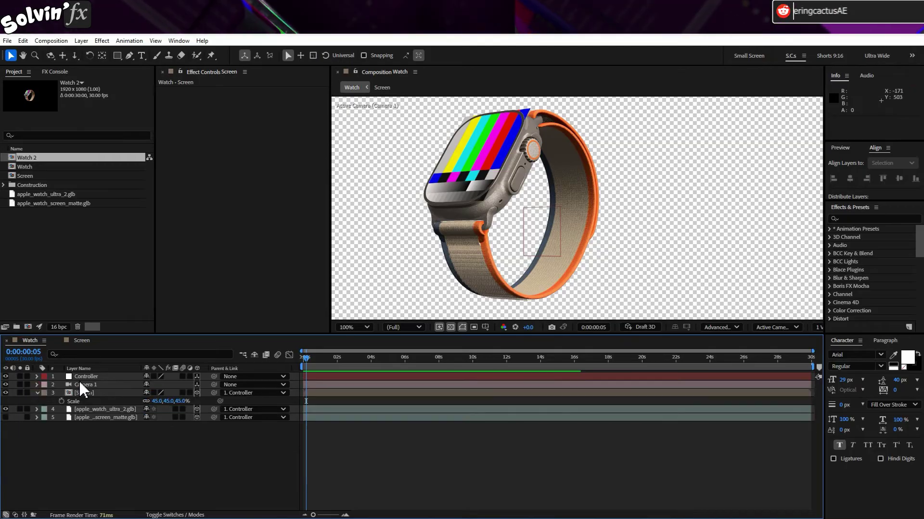
pyautogui.press('Home')
pyautogui.moveTo(32, 158); pyautogui.dragTo(55, 389)
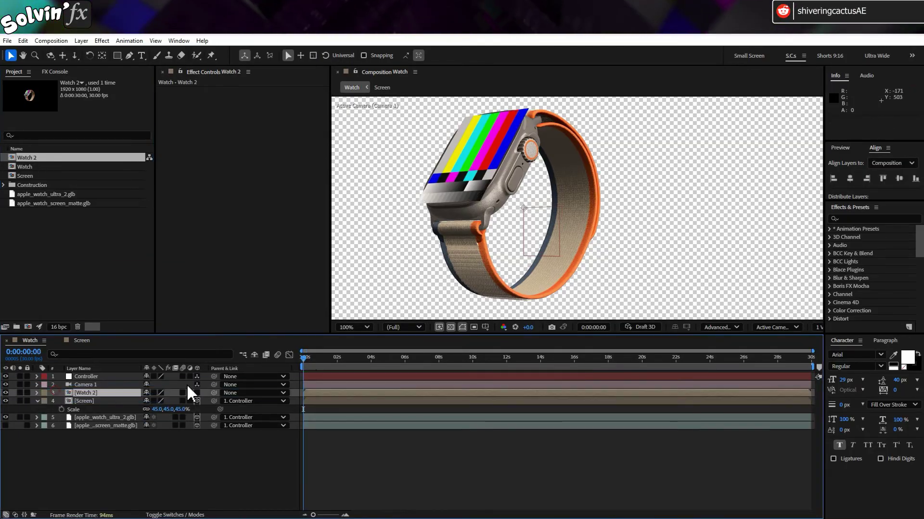
pyautogui.click(21, 393)
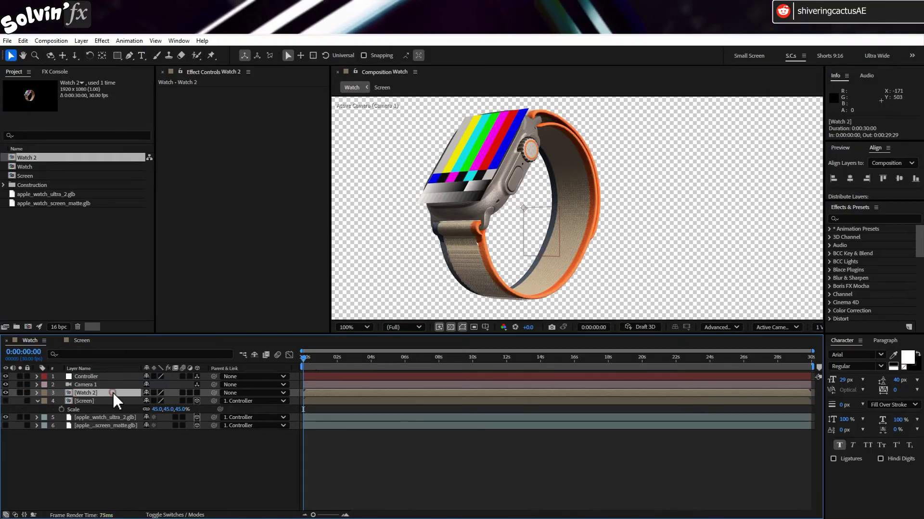
pyautogui.click(181, 515)
pyautogui.click(193, 393)
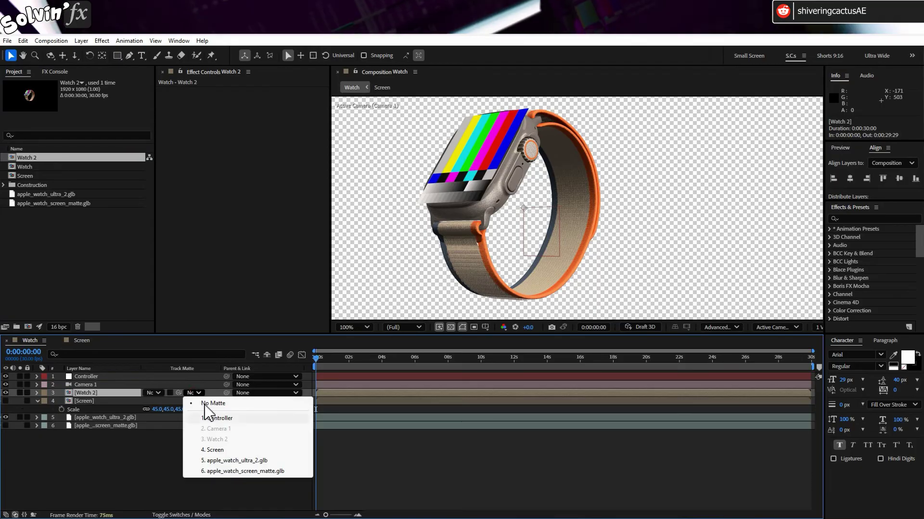
pyautogui.click(302, 472)
pyautogui.hotkey('ctrl', 'z')
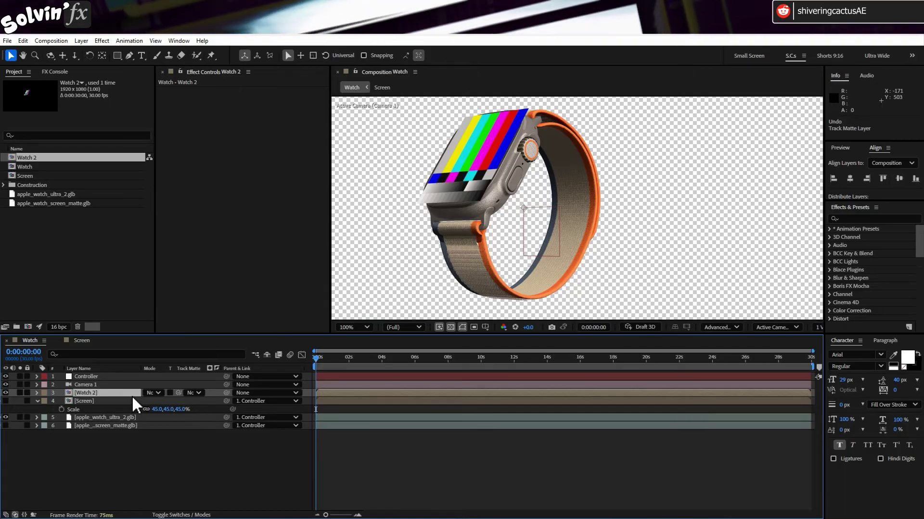
# Step: Apply Set Matte to Watch 2, using Luminance from apple_watch_screen_matte.glb
pyautogui.click(109, 41)
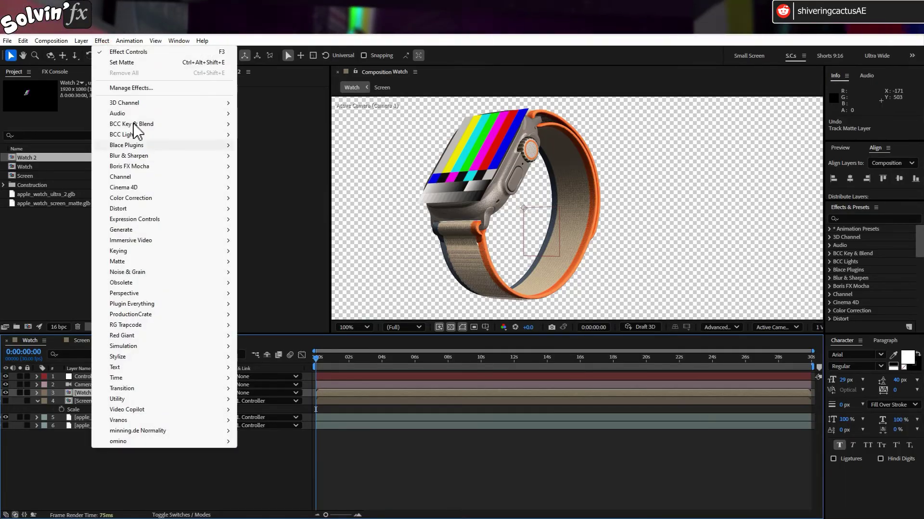
pyautogui.moveTo(144, 177)
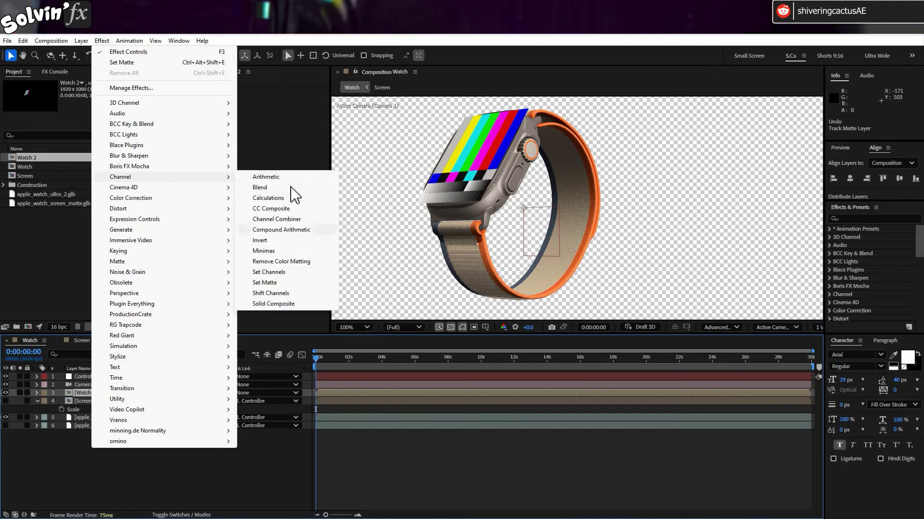
pyautogui.click(290, 283)
pyautogui.click(277, 99)
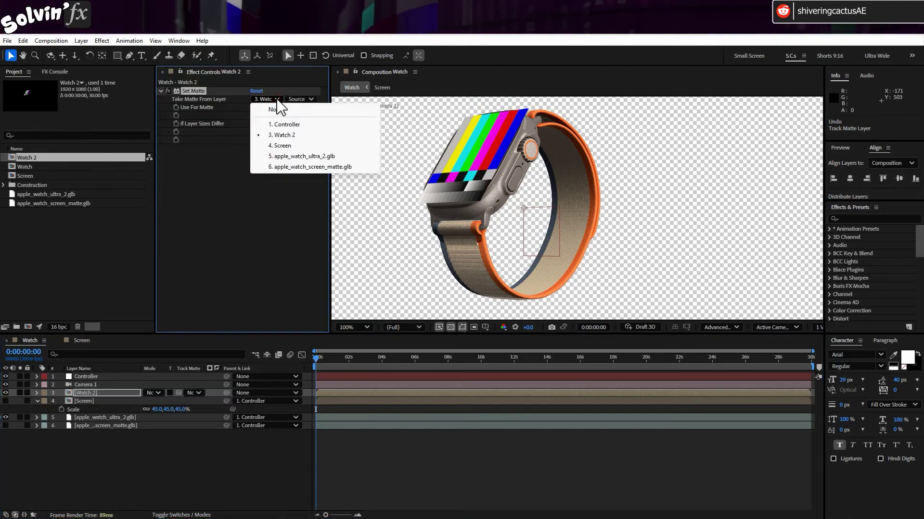
pyautogui.click(347, 166)
pyautogui.click(311, 108)
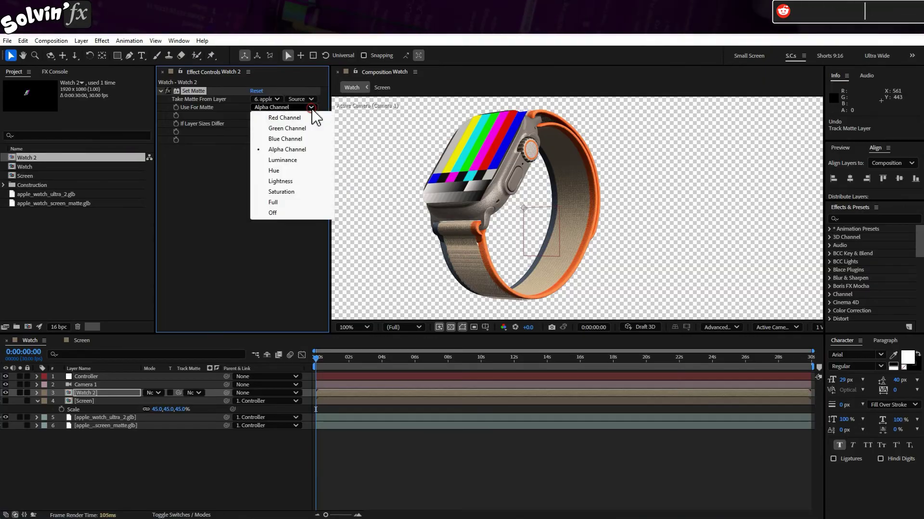
pyautogui.click(310, 163)
pyautogui.click(102, 41)
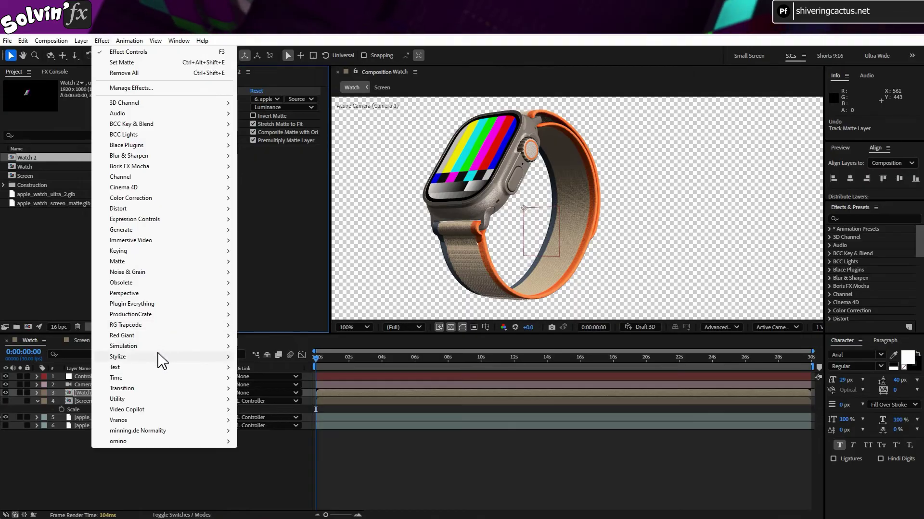
# Step: Add Glow to Watch 2 with Composite Original On Top and Glow Radius 30, viewed over black
pyautogui.moveTo(164, 357)
pyautogui.click(291, 271)
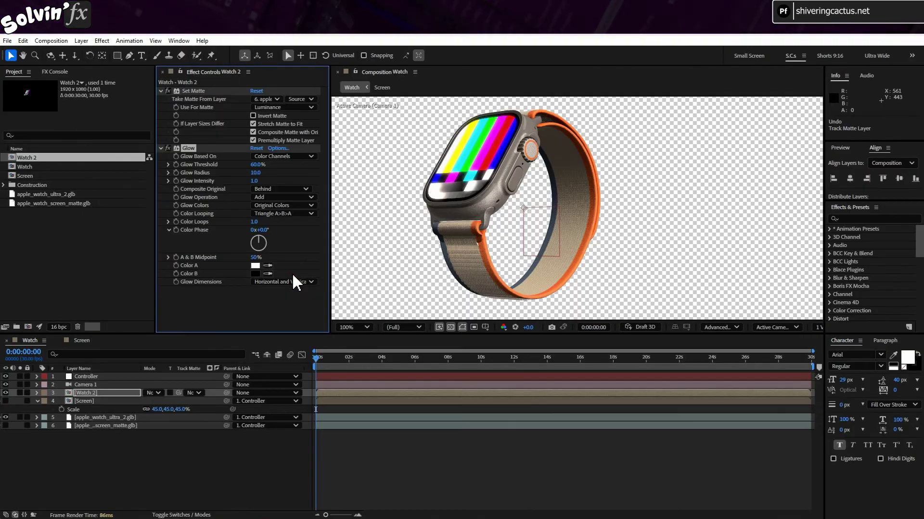
pyautogui.click(303, 189)
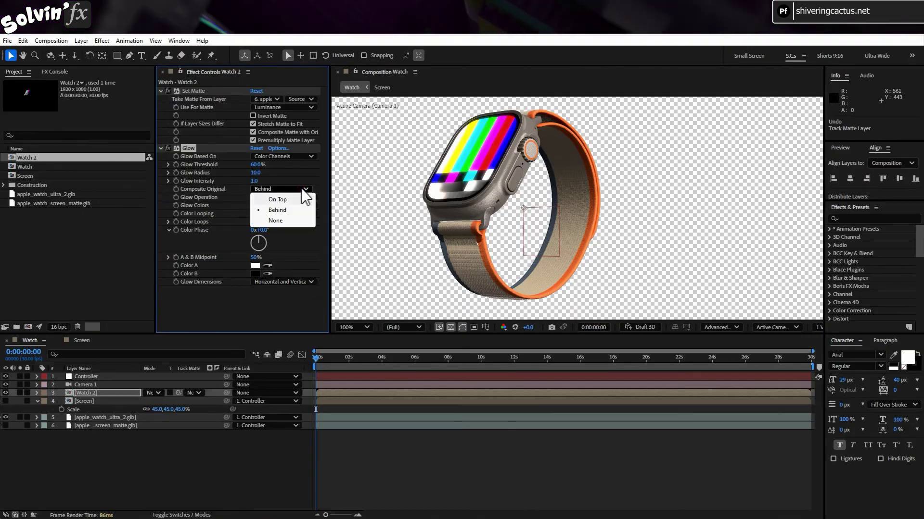
pyautogui.click(278, 200)
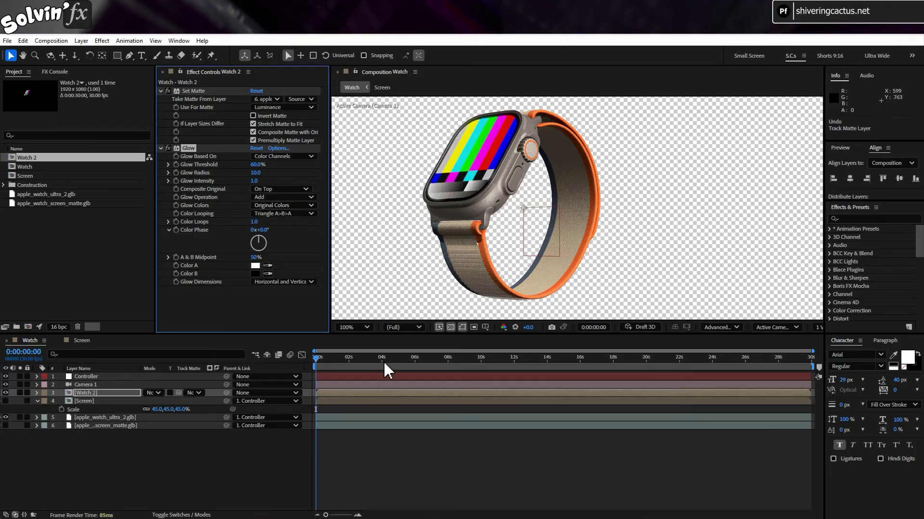
pyautogui.click(451, 327)
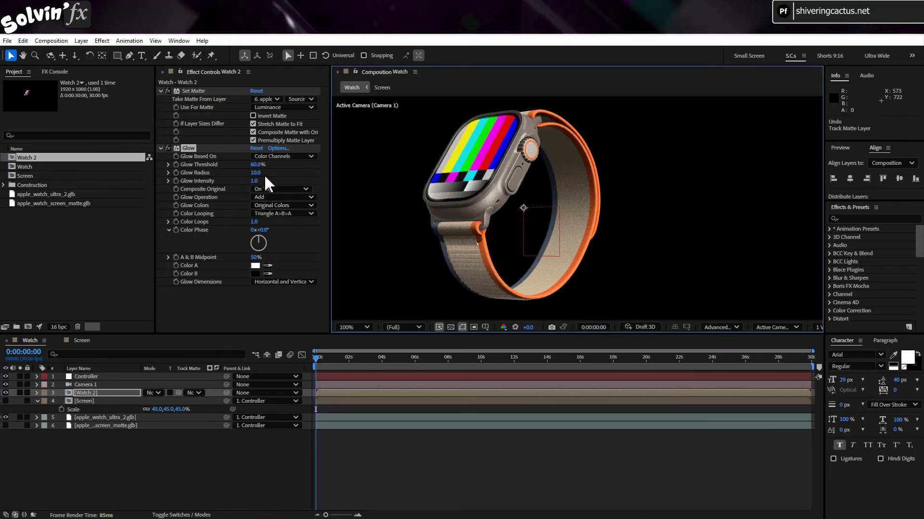
pyautogui.click(256, 173)
pyautogui.write('30')
pyautogui.press('Return')
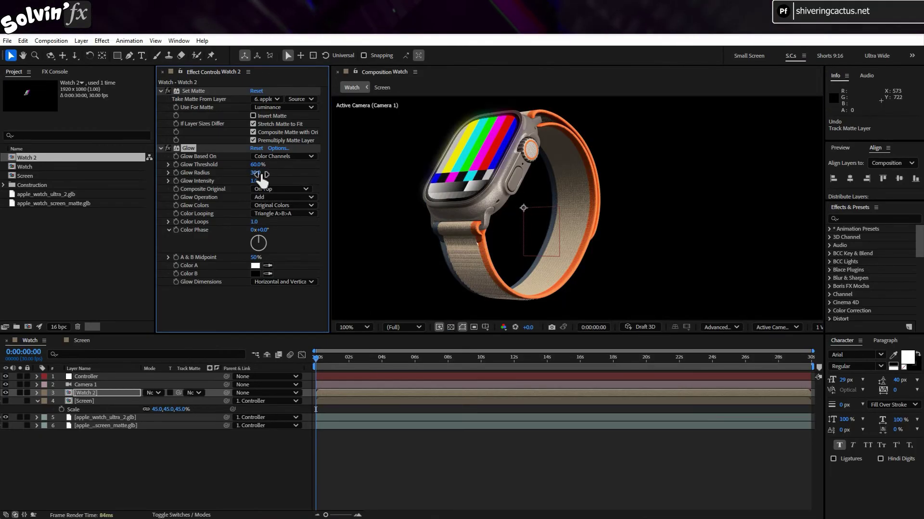